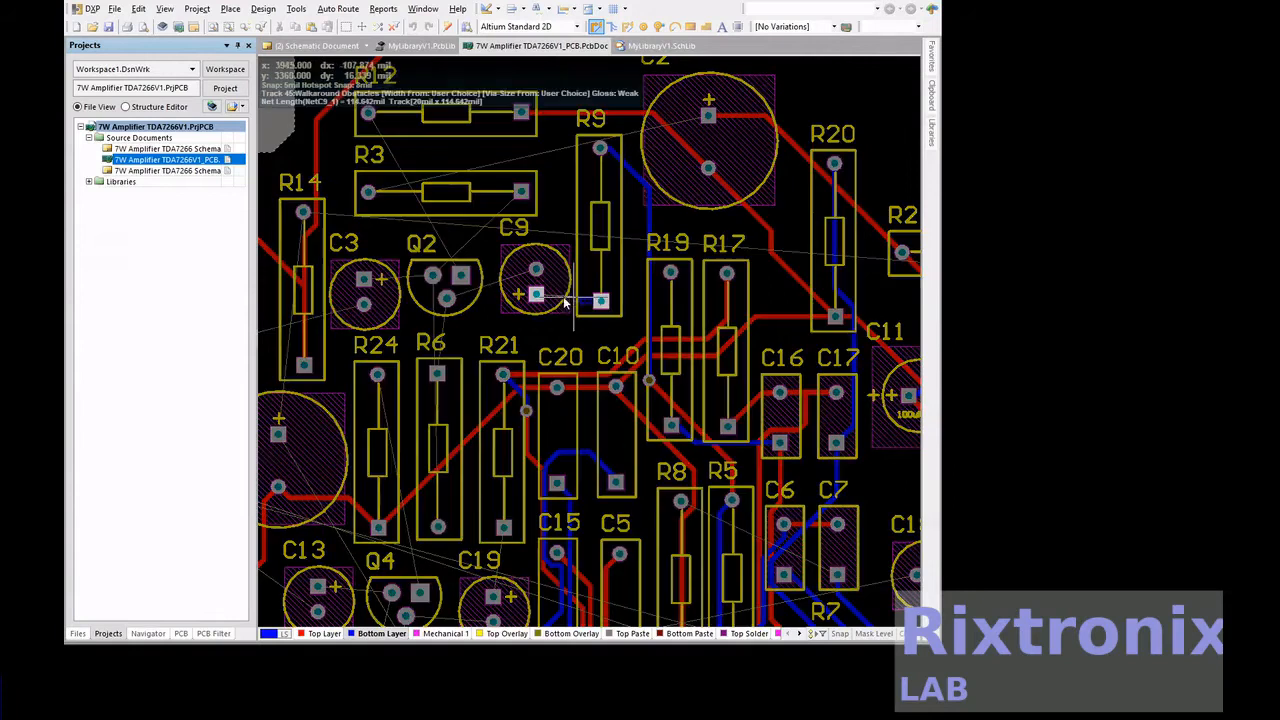
Drop the bottom-layer attempt and route a top-layer track from R9's lower pad to C9's positive pad
{"action": "right_click", "coordinate": [537, 296]}
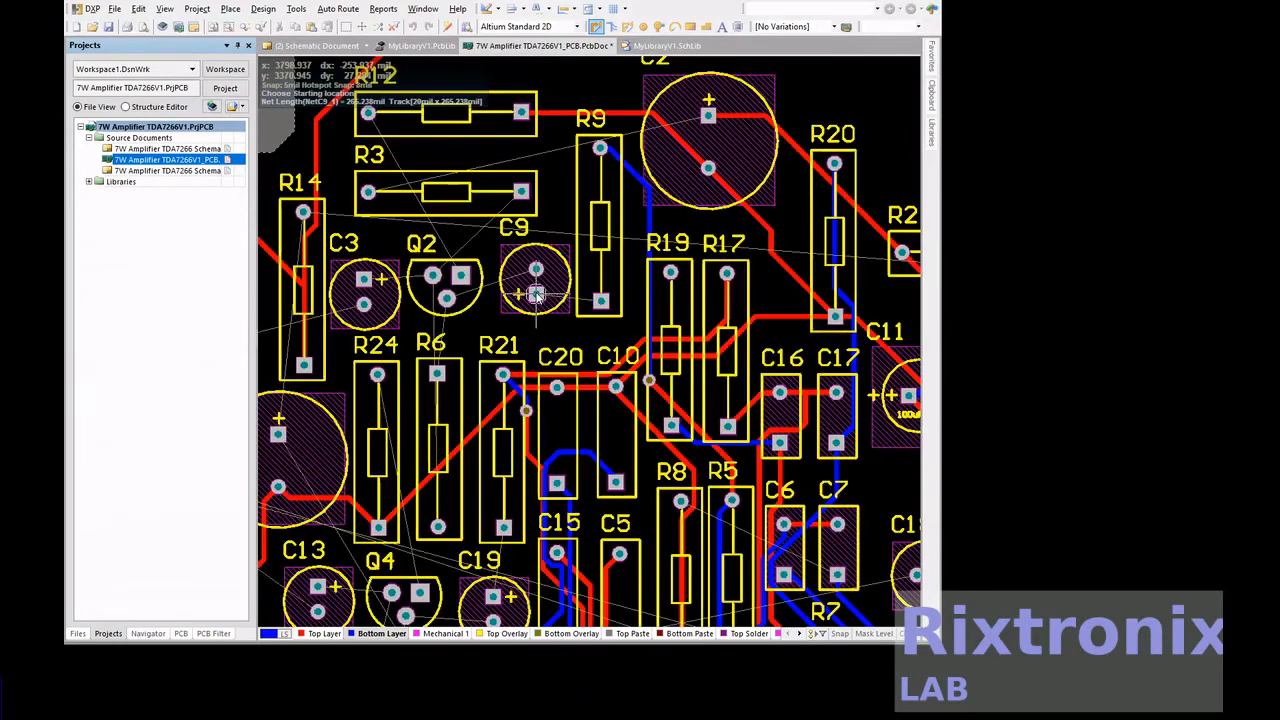
{"action": "right_click", "coordinate": [537, 296]}
{"action": "left_click", "coordinate": [340, 634]}
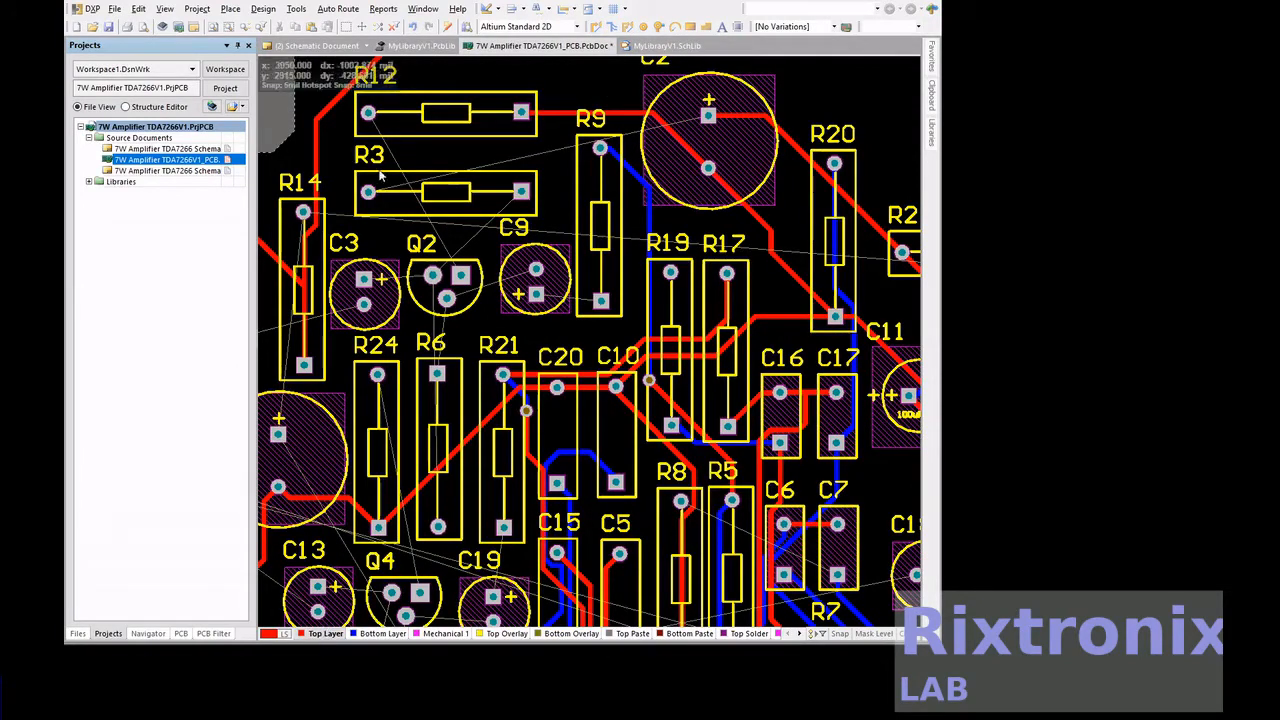
{"action": "left_click", "coordinate": [594, 27]}
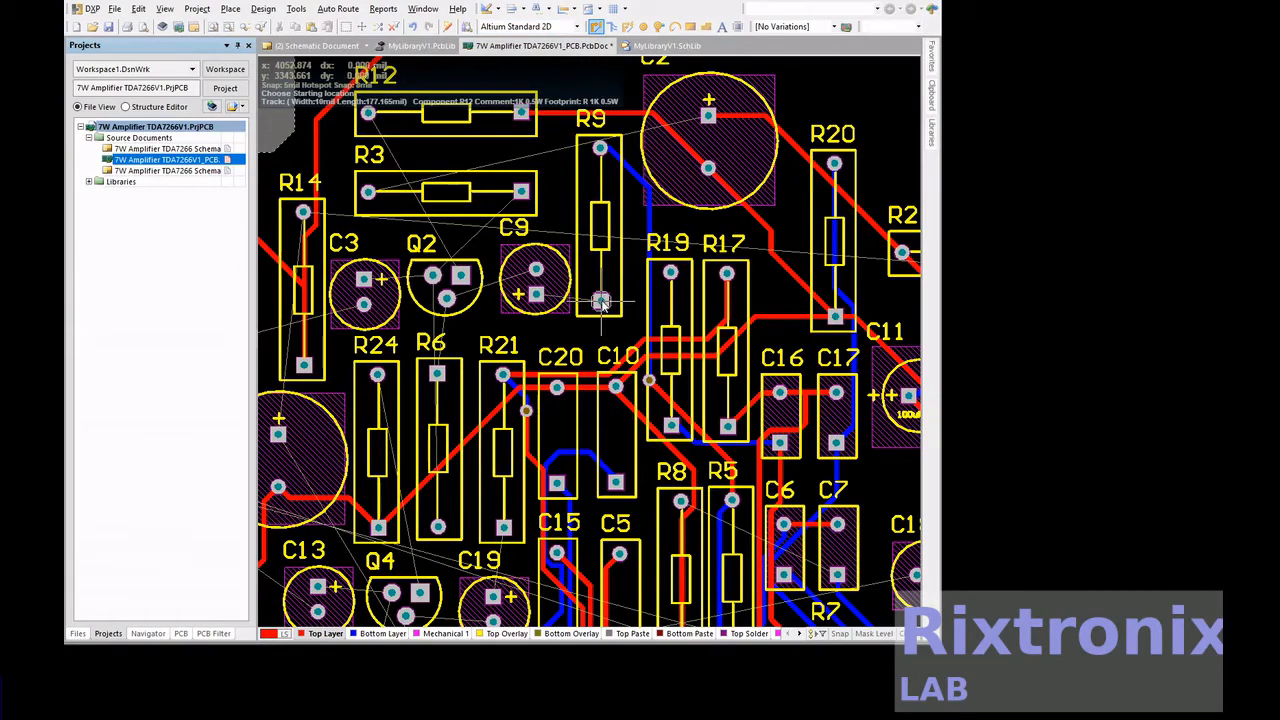
{"action": "left_click", "coordinate": [601, 302]}
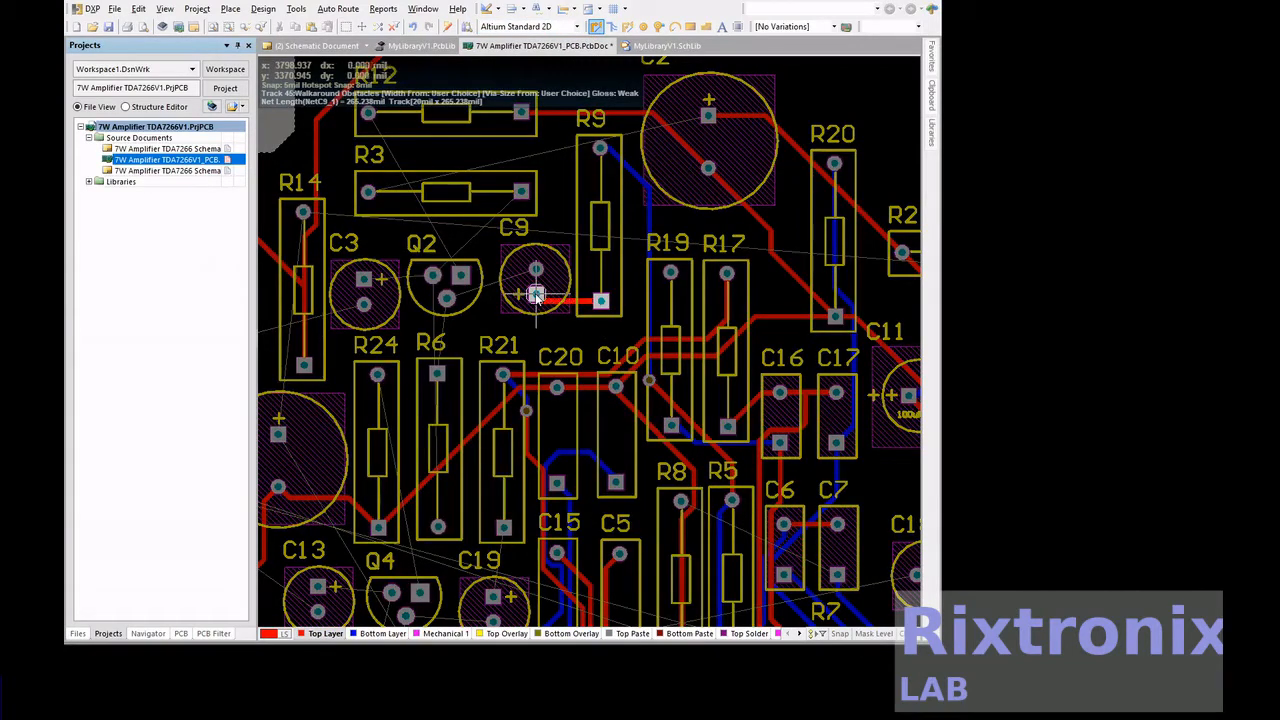
{"action": "left_click", "coordinate": [536, 295]}
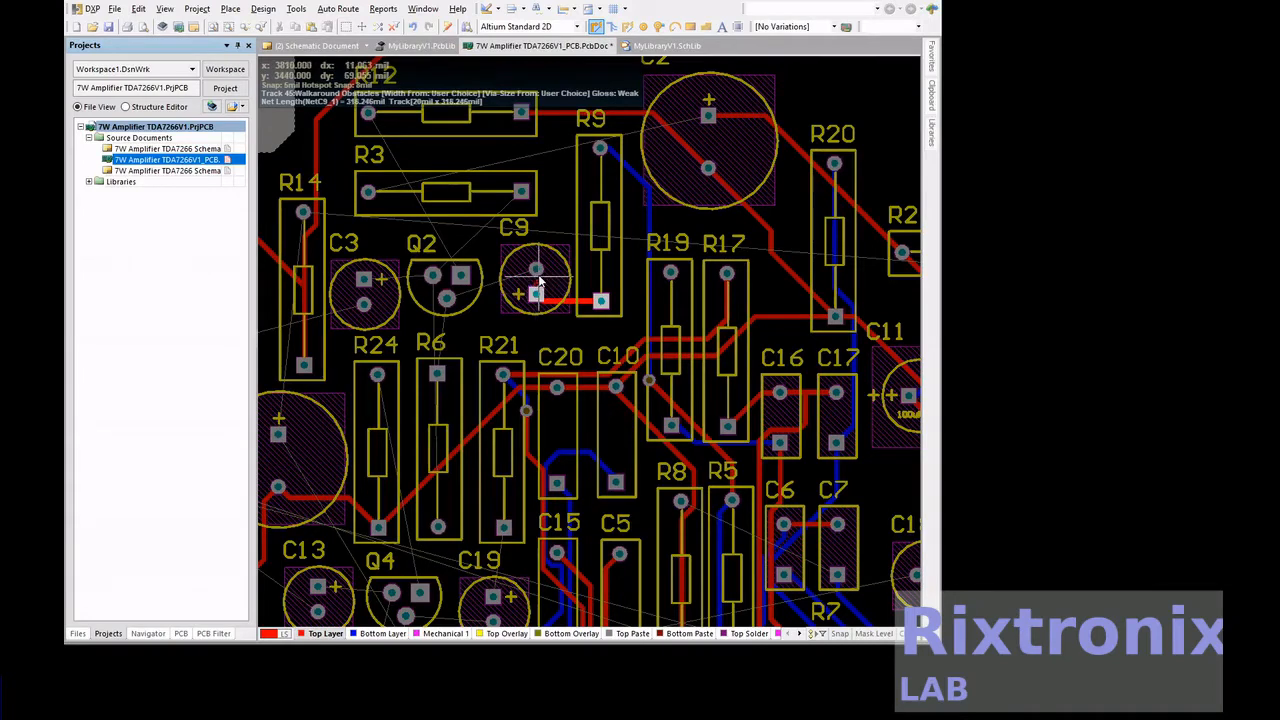
Route top-layer tracks from C9's negative pad to Q2's lower pad and from Q2's left pad to R3's right pad
{"action": "left_click", "coordinate": [536, 269]}
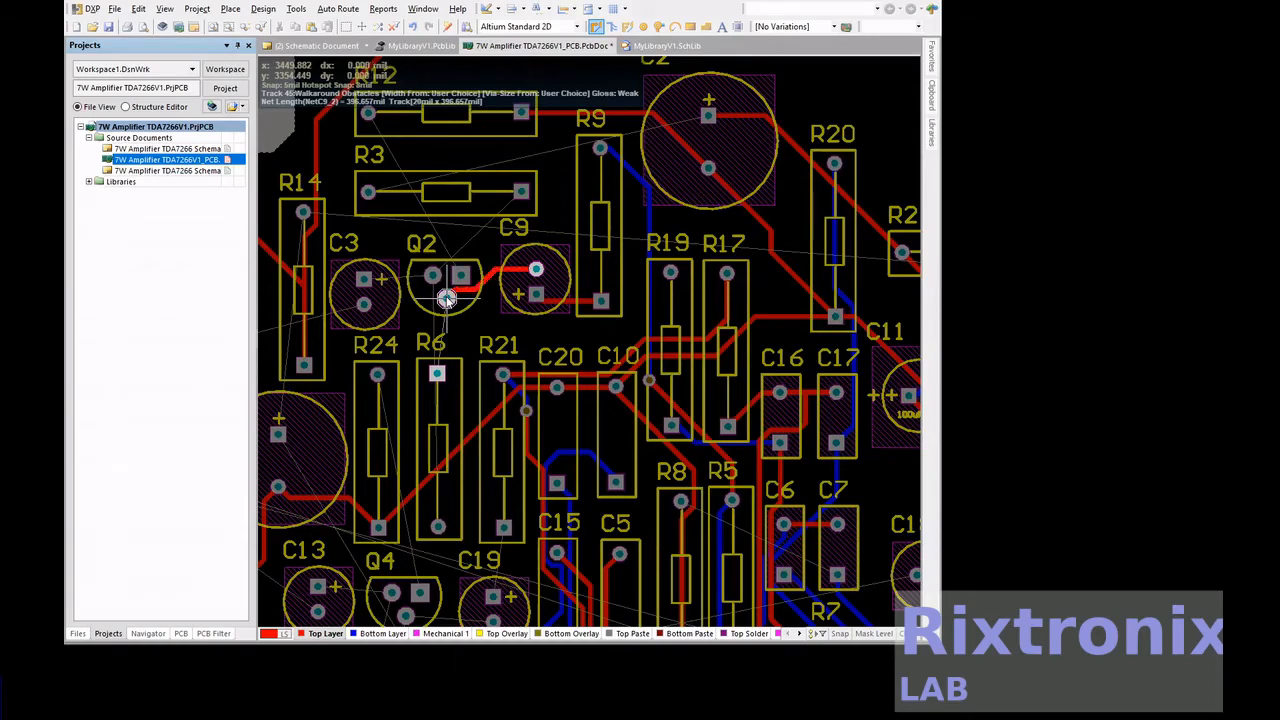
{"action": "left_click", "coordinate": [447, 298]}
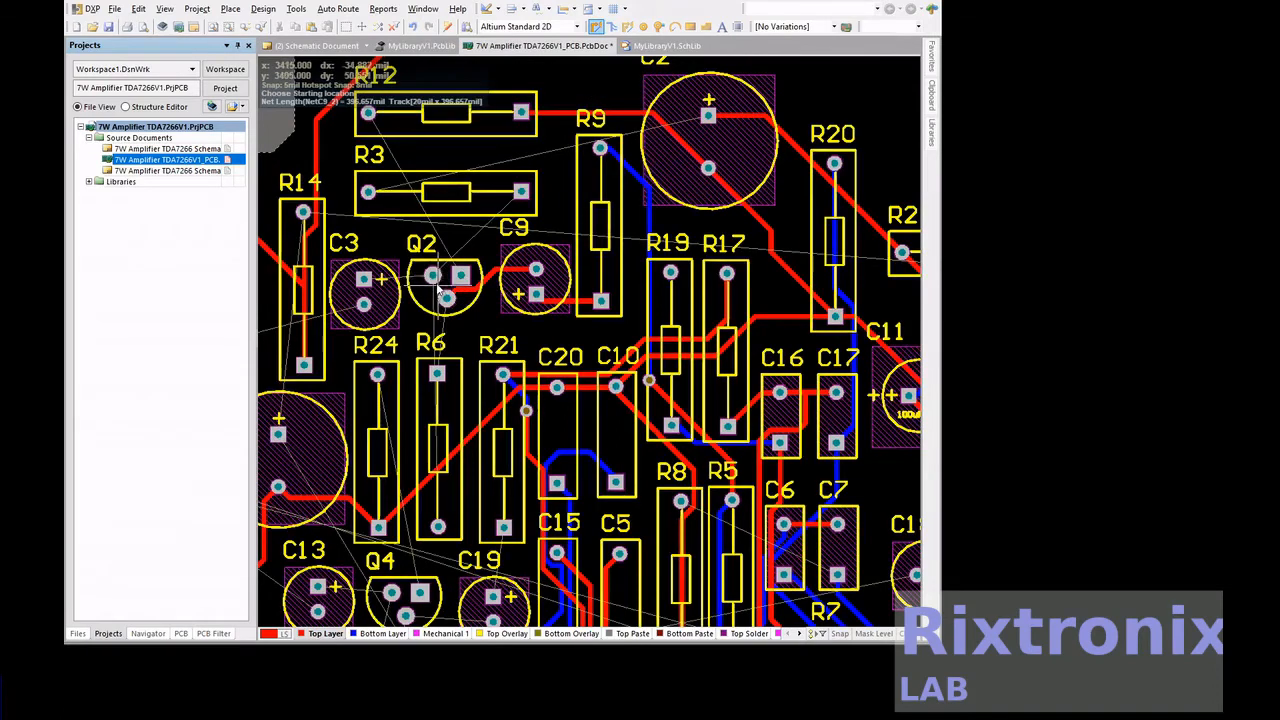
{"action": "left_click", "coordinate": [432, 277]}
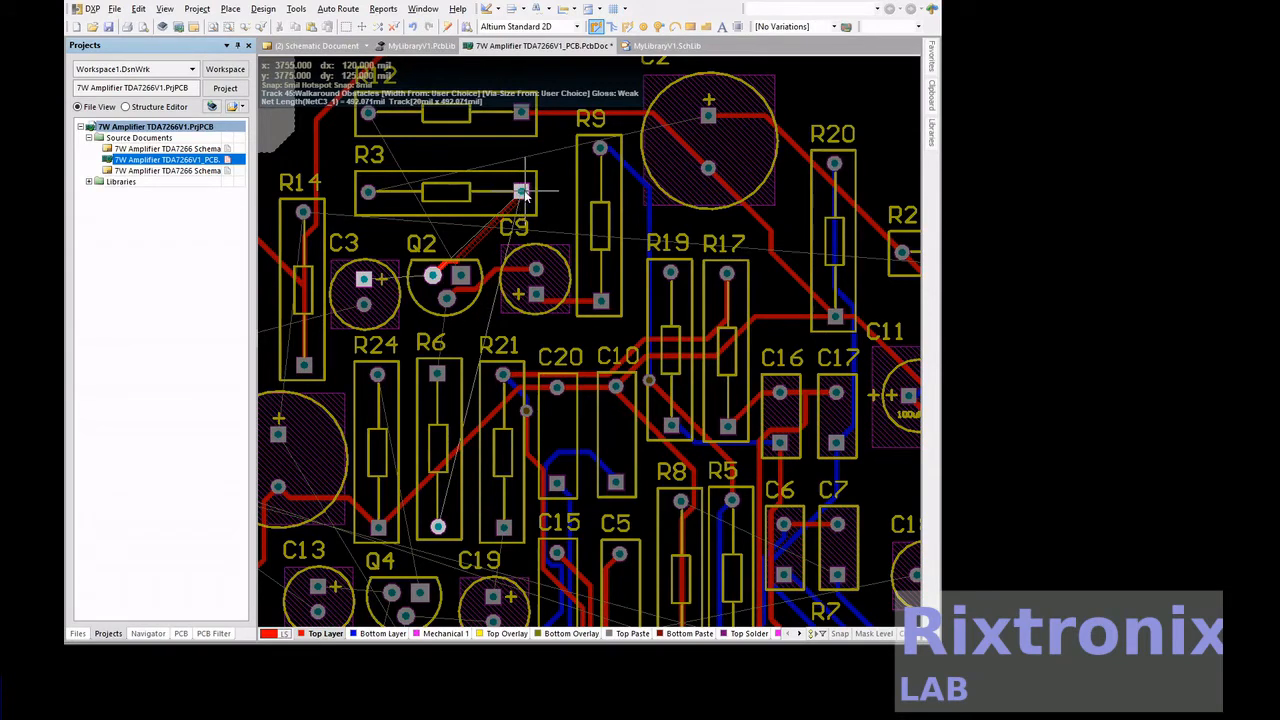
{"action": "left_click", "coordinate": [521, 192]}
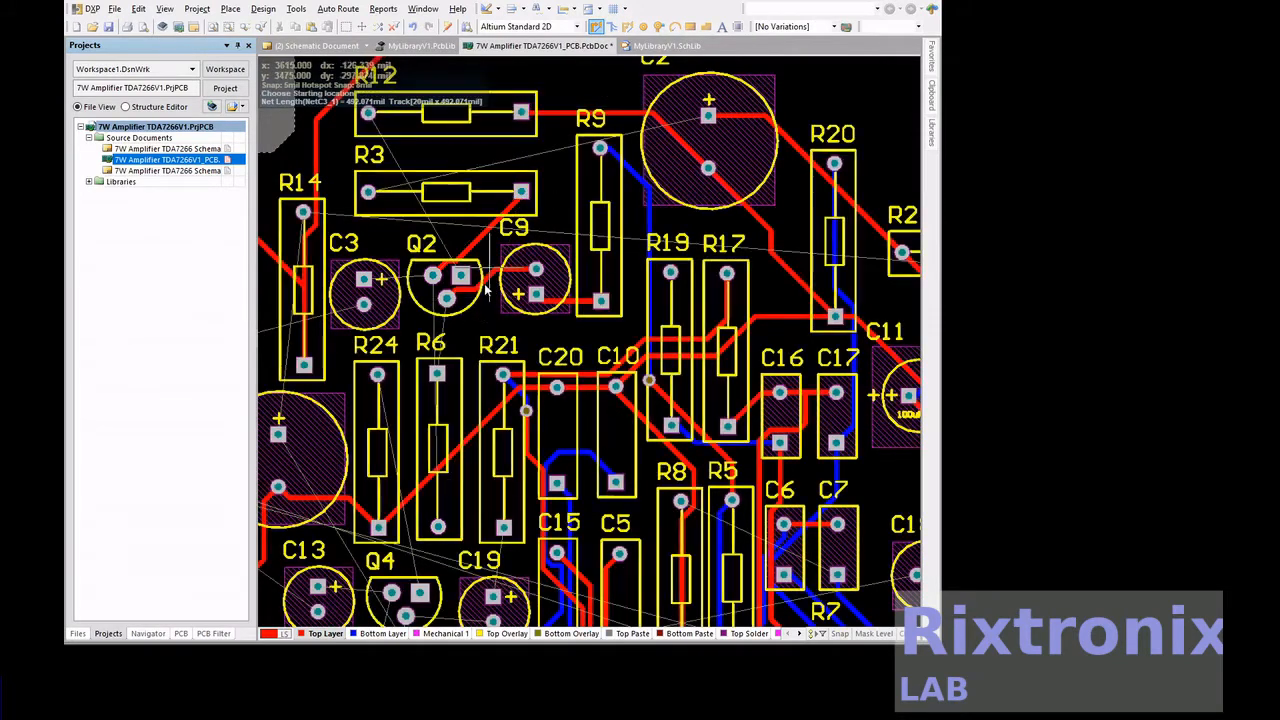
Route top-layer tracks from R6's upper pad to Q2's lower pad and from Q2's left pad to C3's positive pad
{"action": "left_click", "coordinate": [437, 374]}
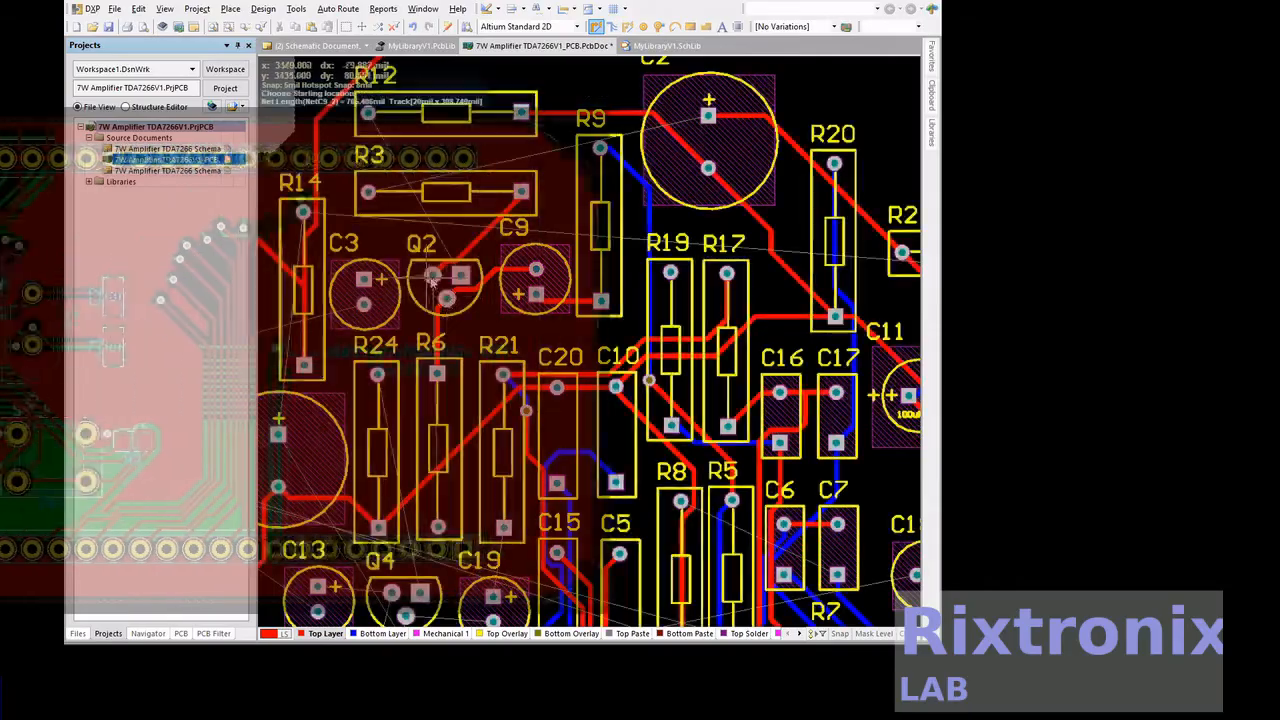
{"action": "left_click", "coordinate": [364, 281]}
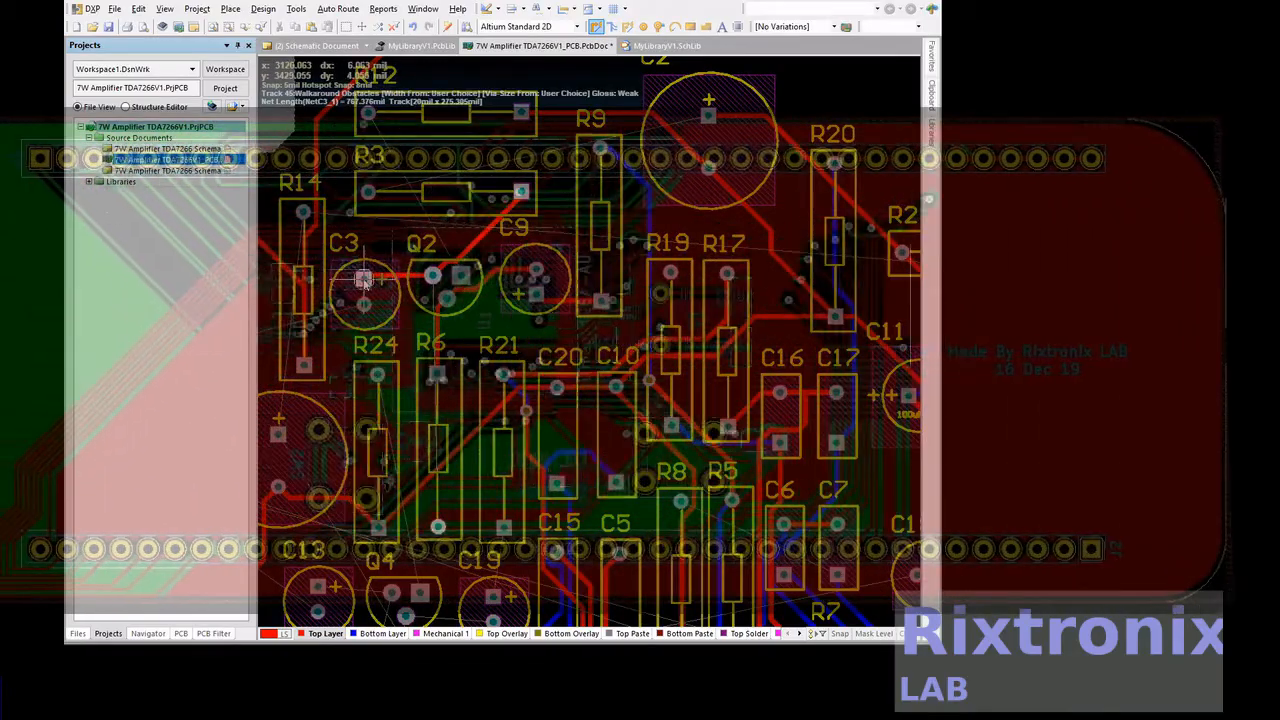
{"action": "right_click", "coordinate": [364, 285]}
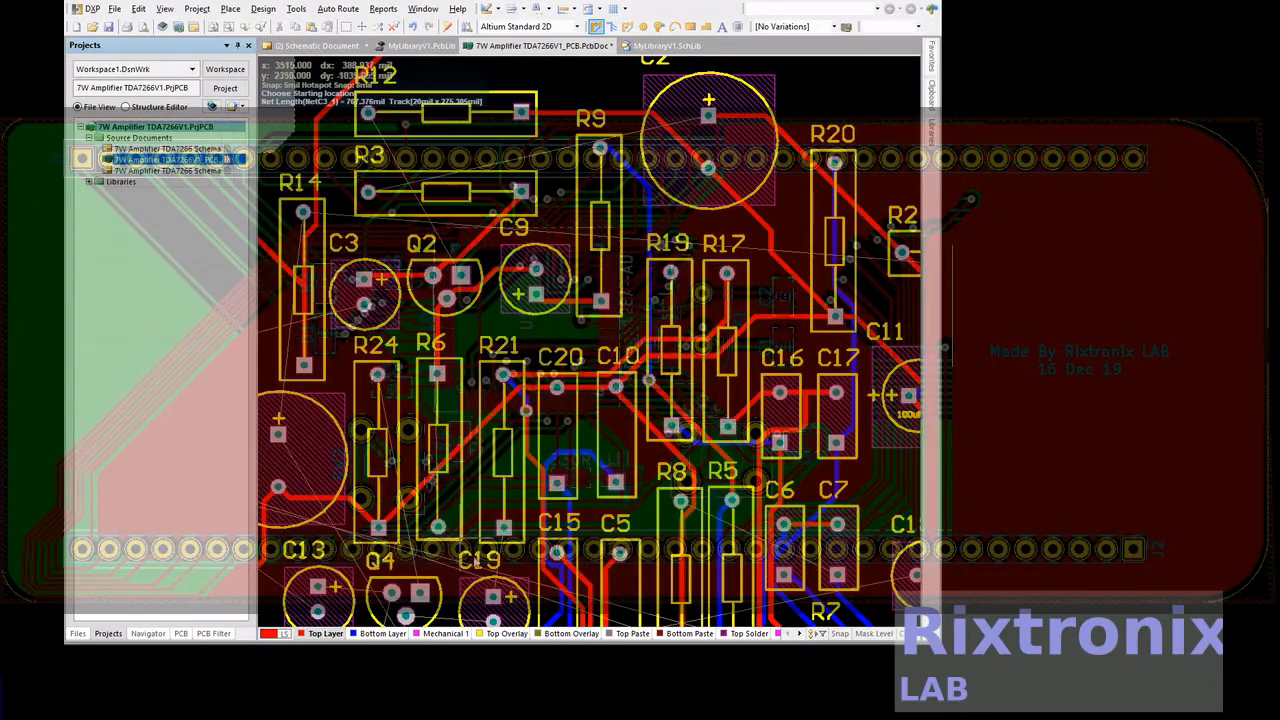
Route a top-layer track from C19's positive pad up to R21's lower pad
{"action": "scroll", "coordinate": [500, 578], "scroll_direction": "down", "scroll_amount": 3}
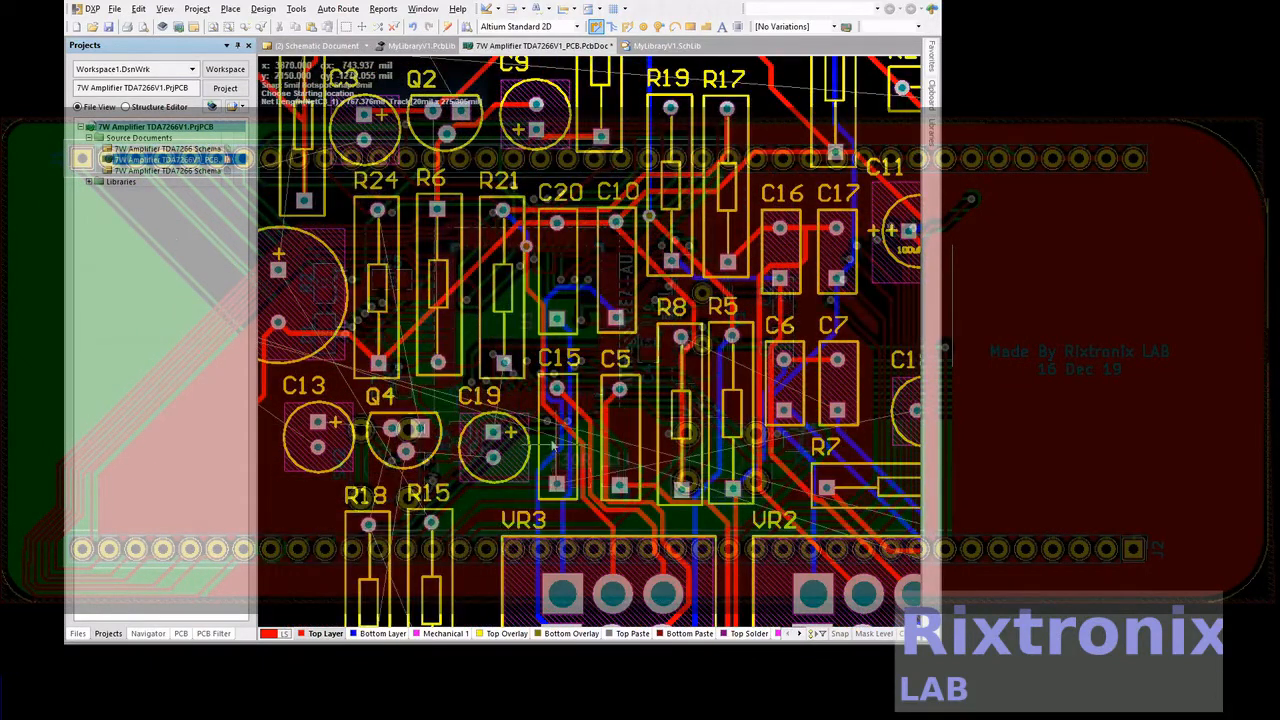
{"action": "right_click", "coordinate": [493, 429]}
{"action": "left_click", "coordinate": [493, 429]}
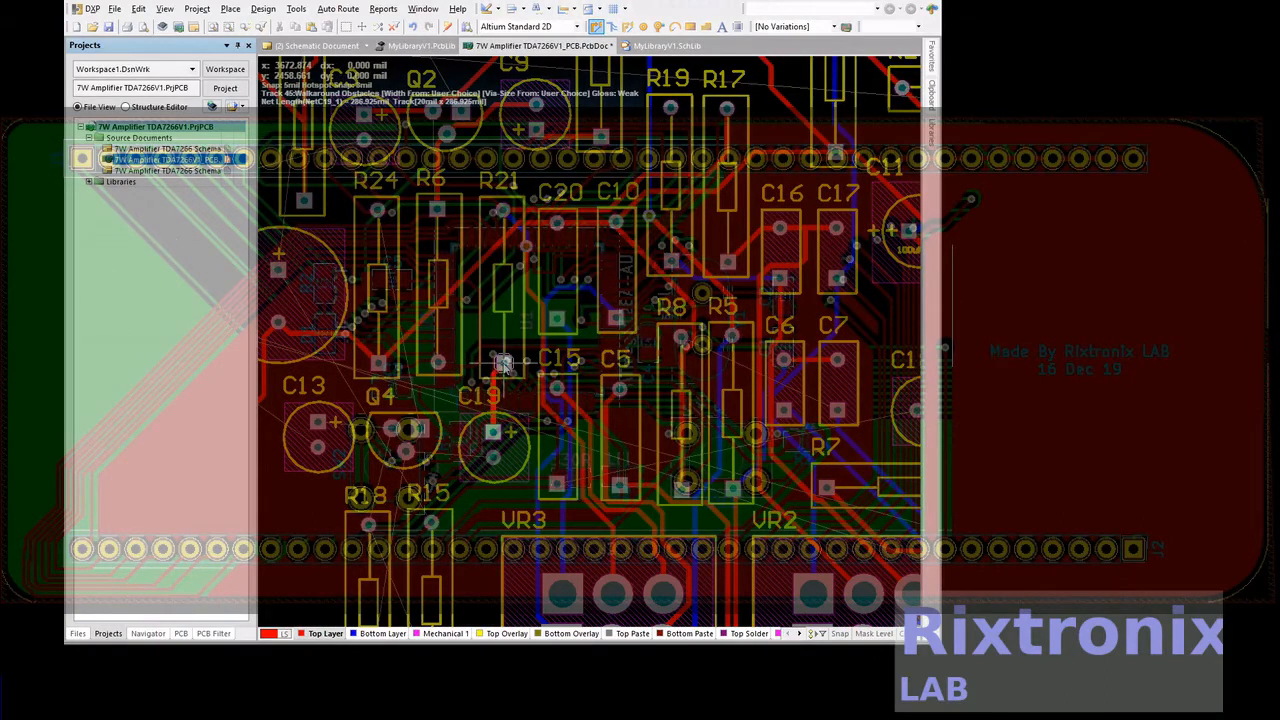
{"action": "scroll", "coordinate": [503, 362], "scroll_direction": "down", "scroll_amount": 2}
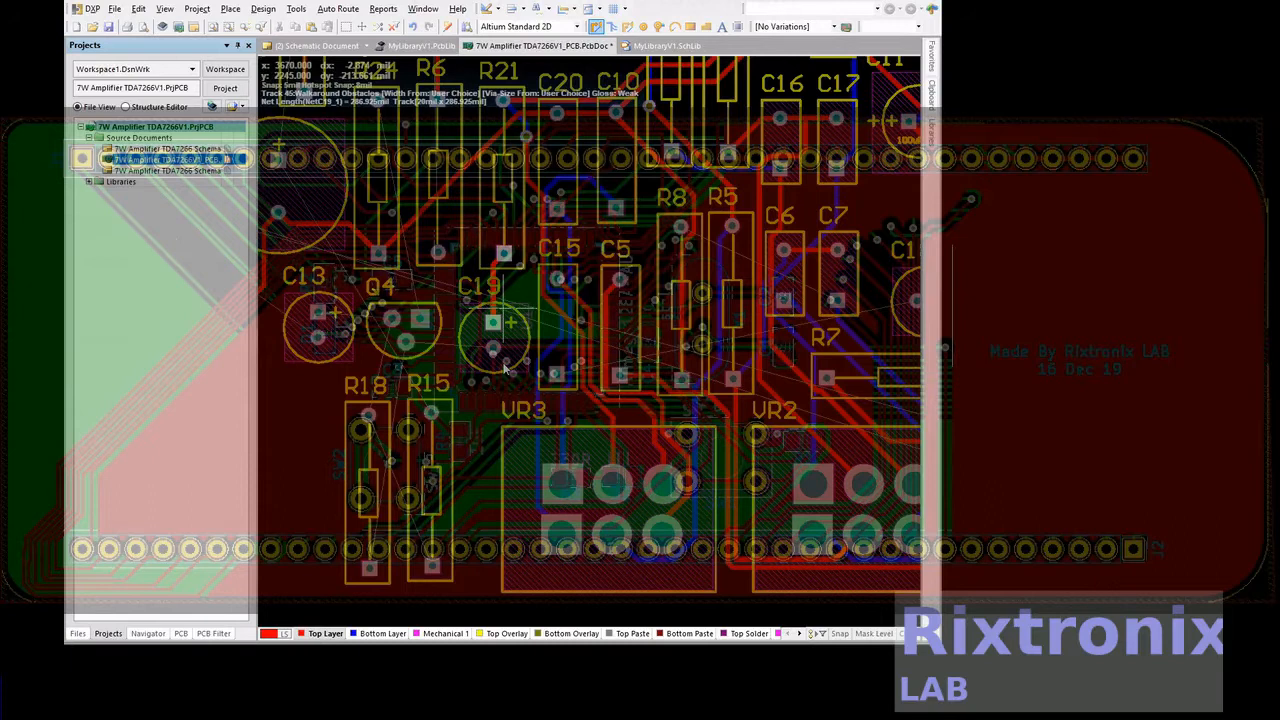
{"action": "right_click", "coordinate": [493, 352]}
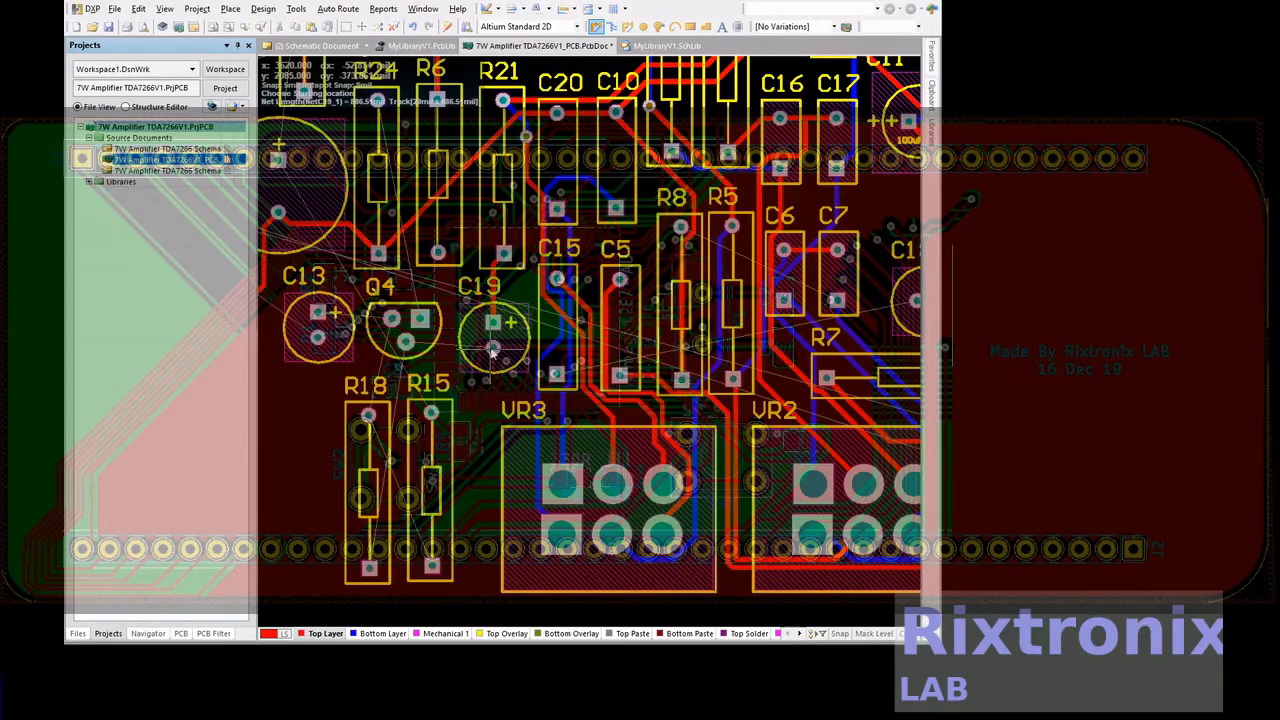
Route a top-layer track from C19's negative pad to Q4's lower pad
{"action": "left_click", "coordinate": [493, 350]}
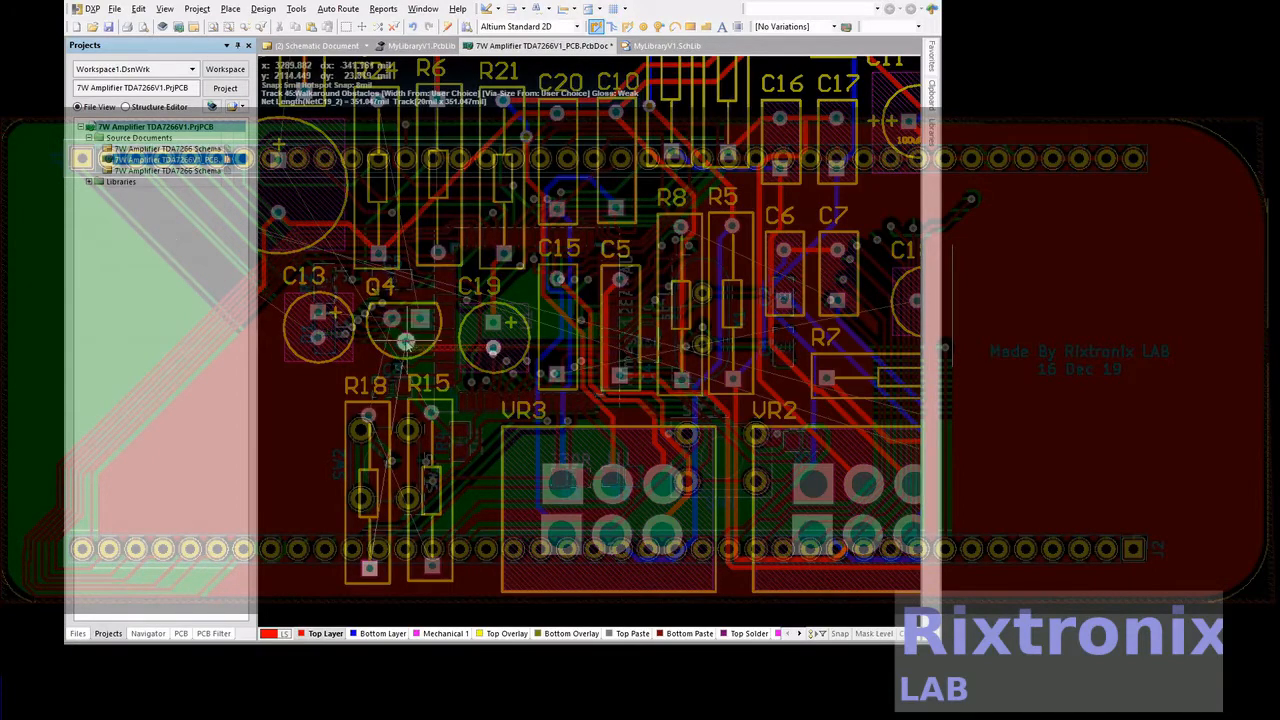
{"action": "left_click", "coordinate": [405, 343]}
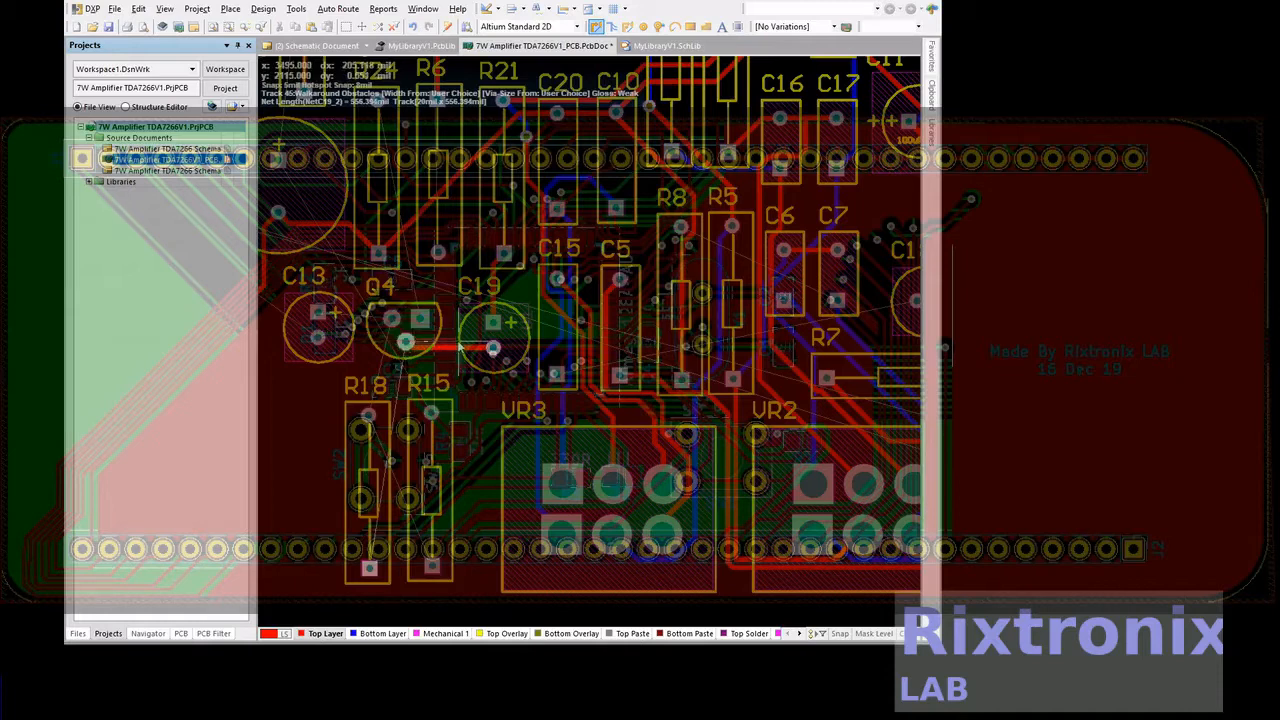
{"action": "right_click", "coordinate": [460, 347]}
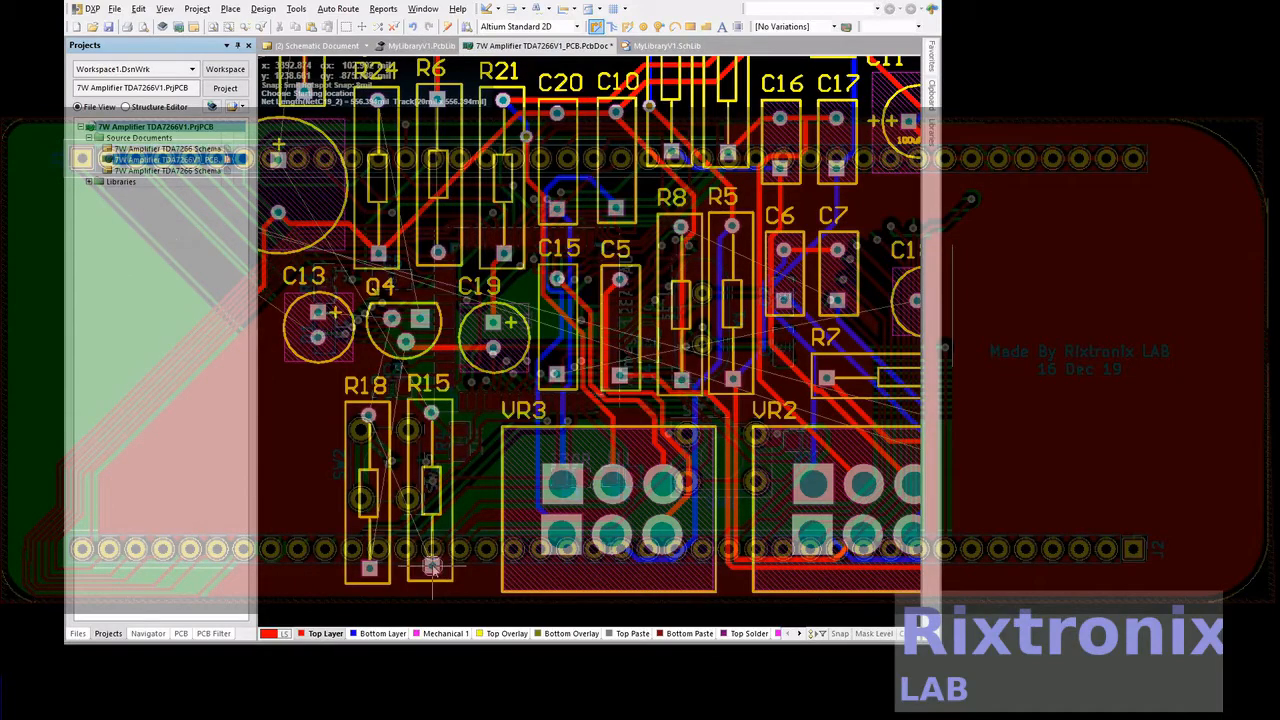
Route a top-layer track from R18's lower pad, up between R18 and R15, to Q4's lower pad
{"action": "left_click", "coordinate": [370, 568]}
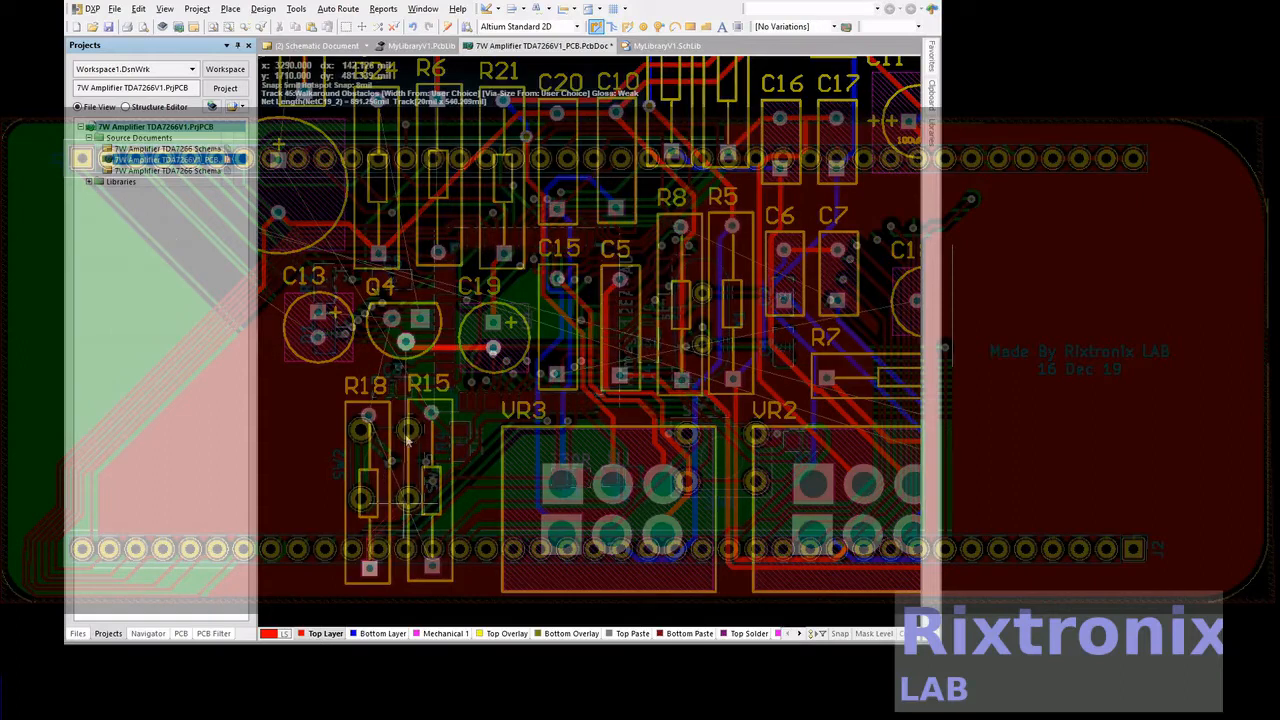
{"action": "left_click", "coordinate": [407, 344]}
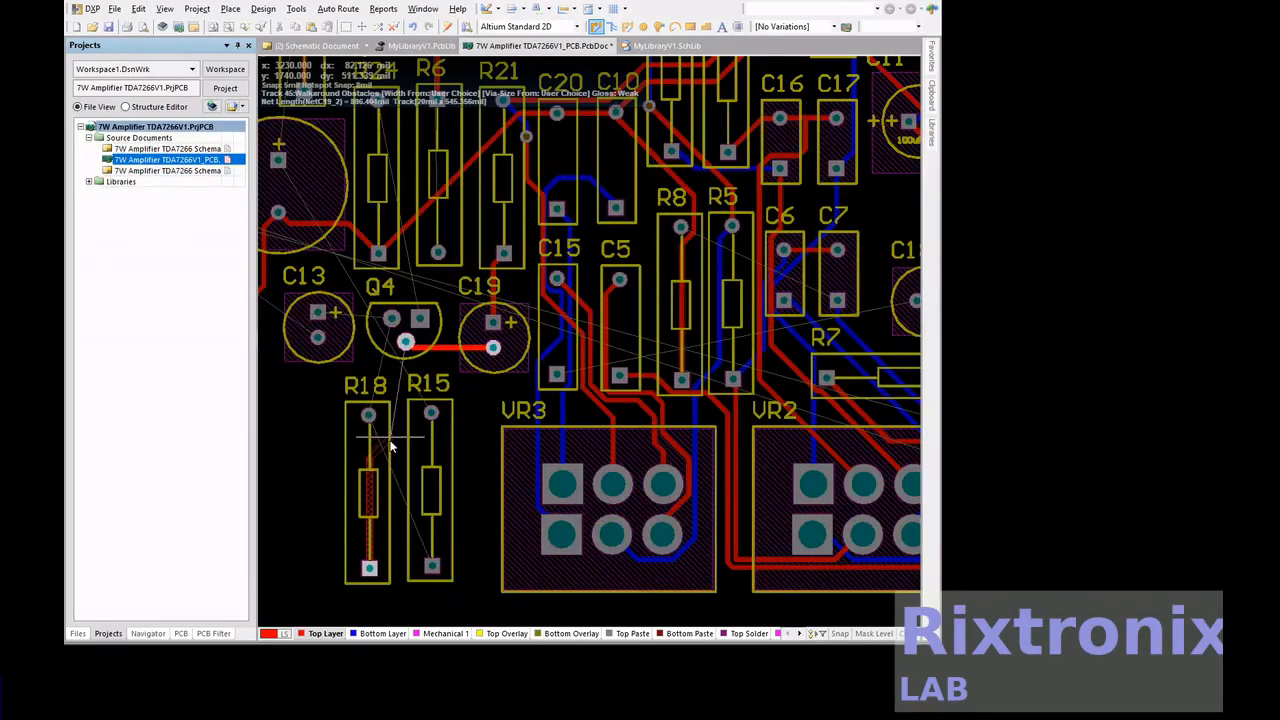
{"action": "left_click", "coordinate": [391, 453]}
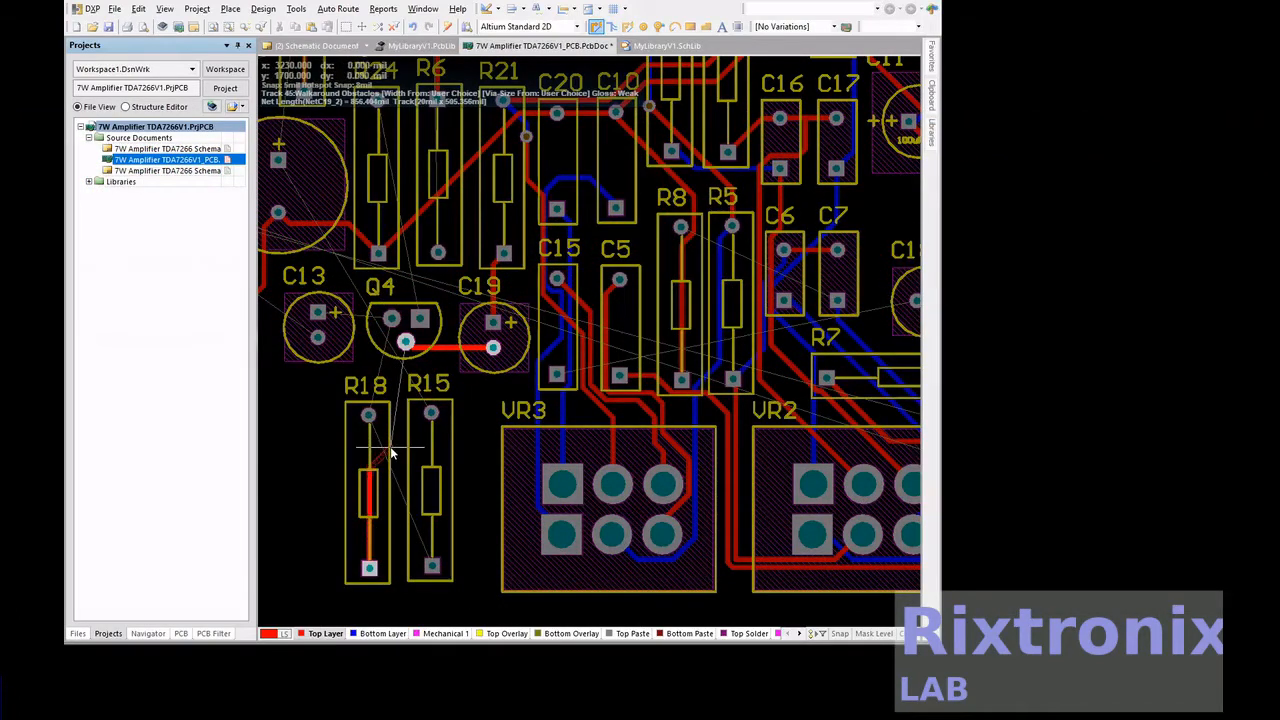
{"action": "left_click", "coordinate": [405, 342]}
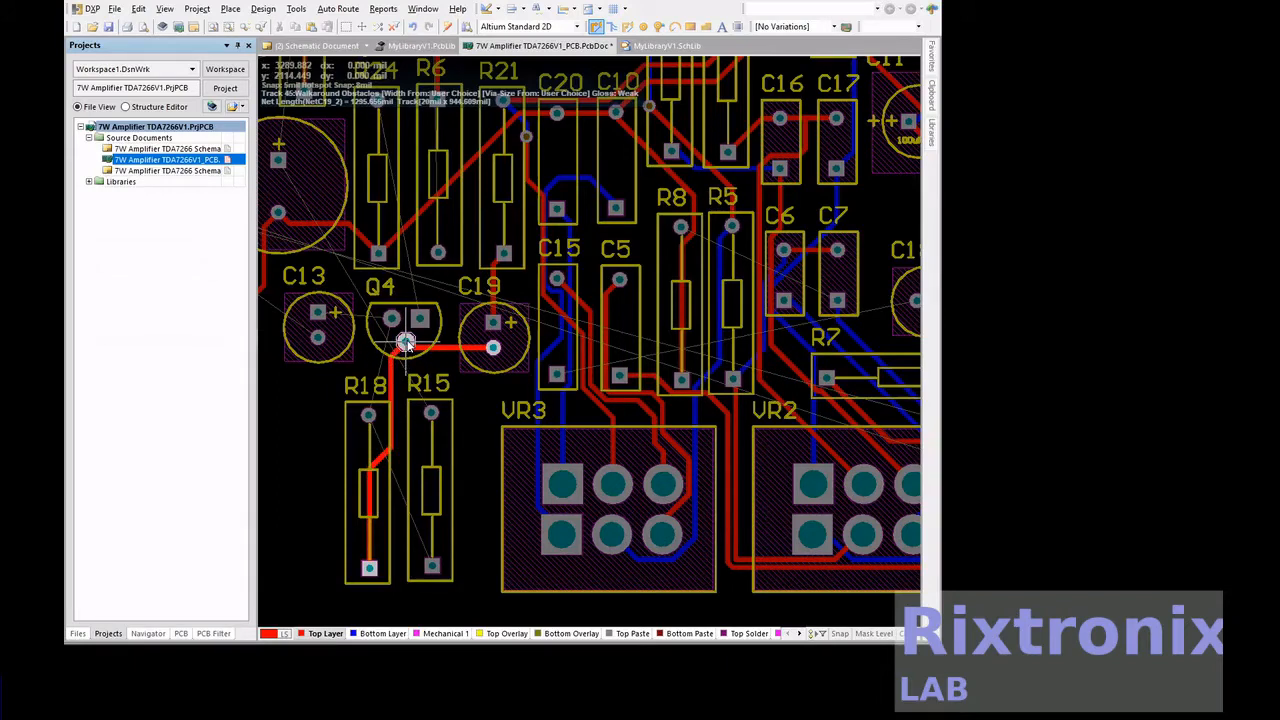
{"action": "right_click", "coordinate": [404, 344]}
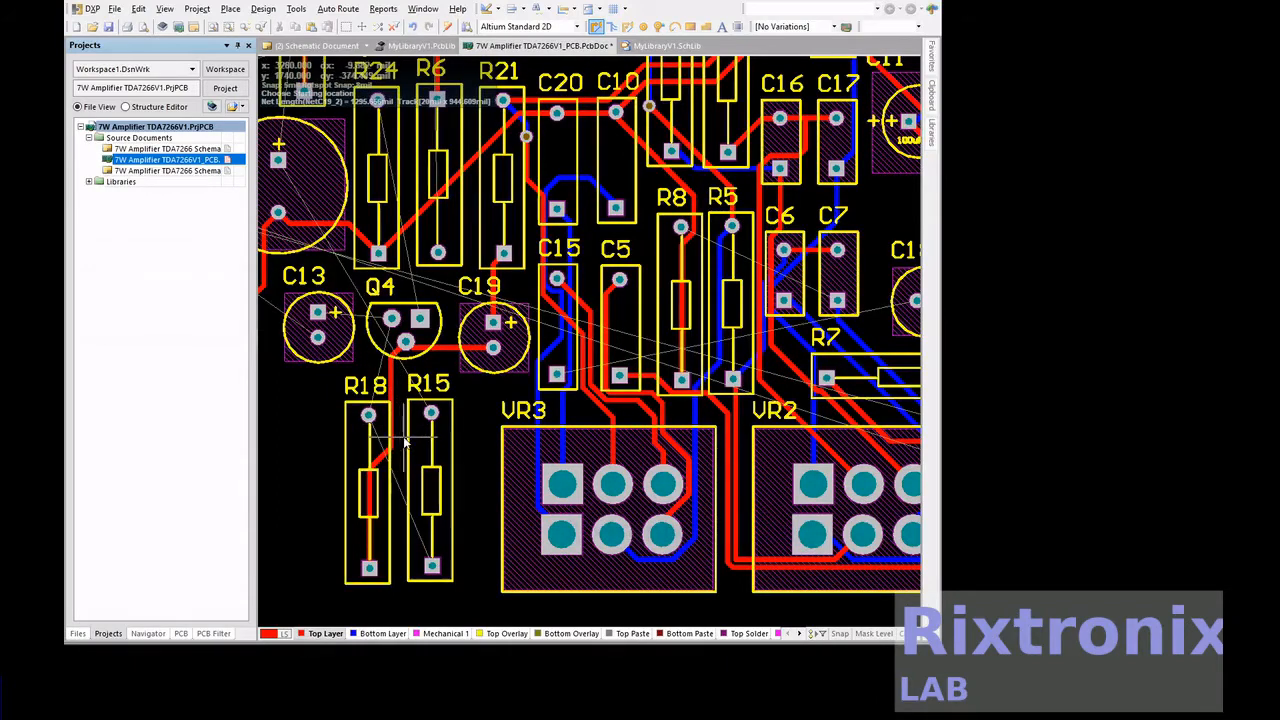
Route a top-layer track from R15's lower pad around R18 to its upper pad, continuing to Q4's left pad and C13's positive pad
{"action": "left_click", "coordinate": [432, 567]}
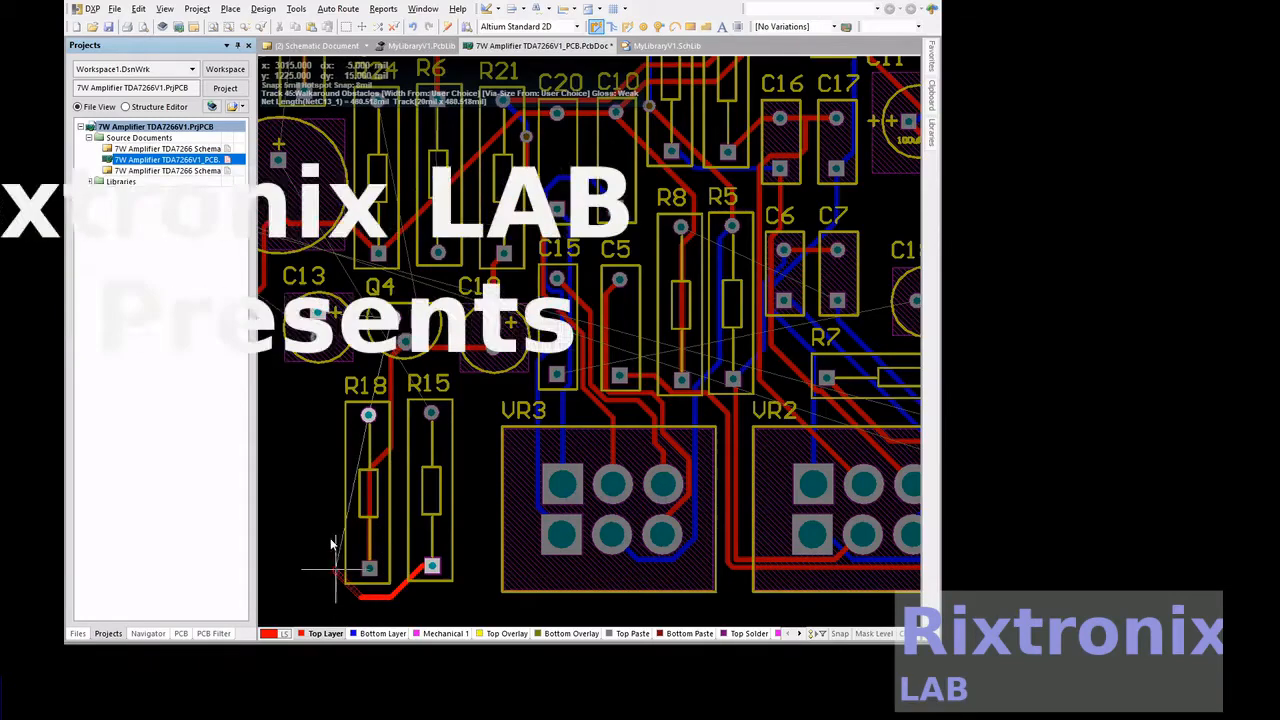
{"action": "left_click", "coordinate": [368, 414]}
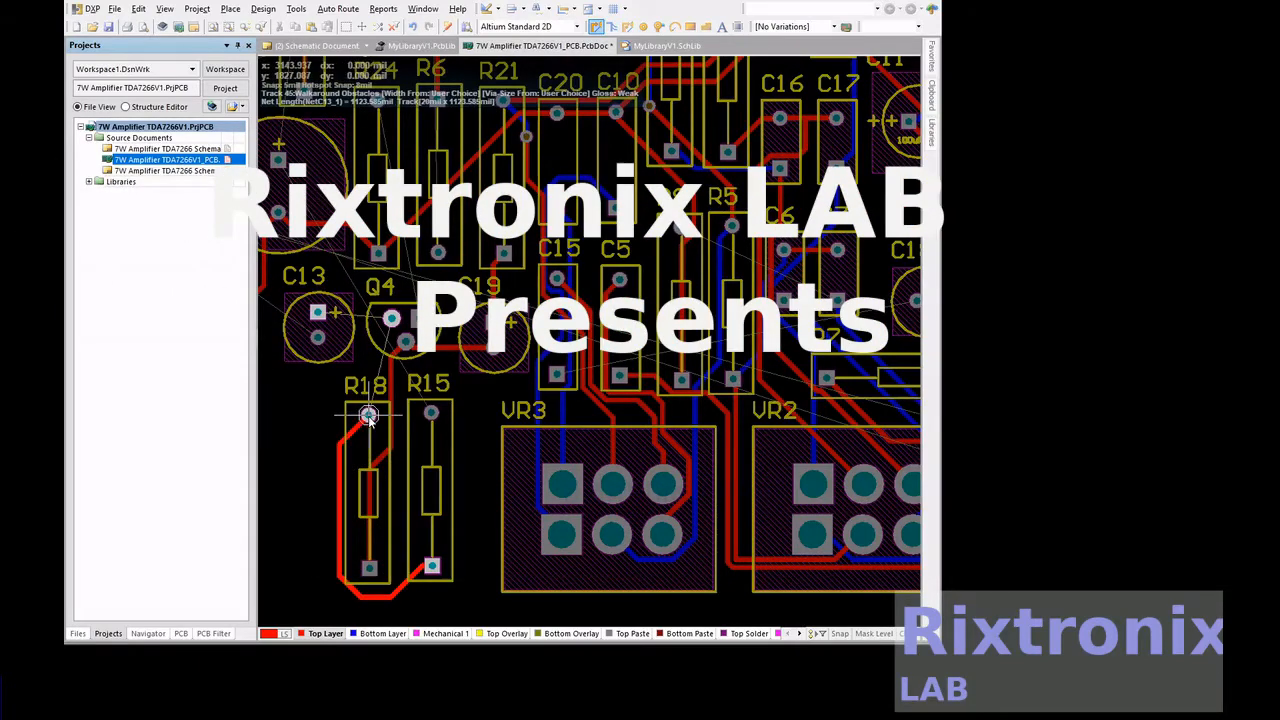
{"action": "left_click", "coordinate": [391, 318]}
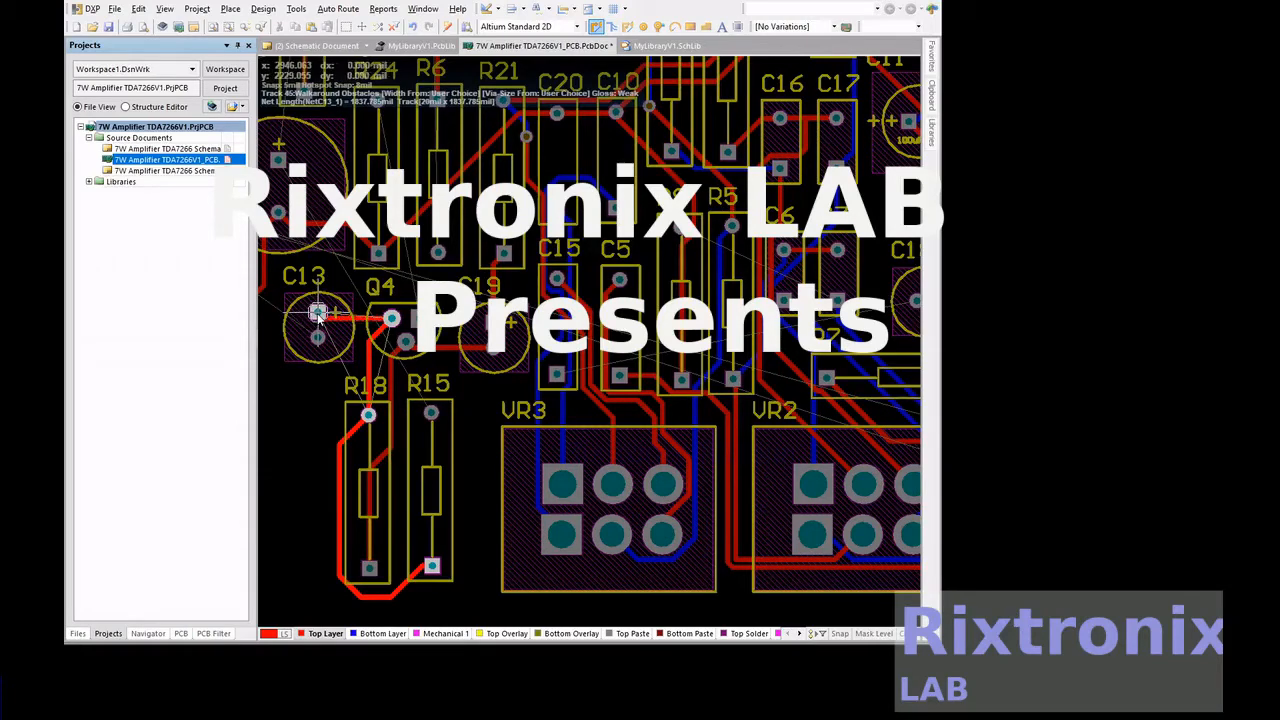
{"action": "right_click", "coordinate": [677, 333]}
Route a top-layer track from C12's positive pad upward, ending between R14 and C3
{"action": "scroll", "coordinate": [645, 353], "scroll_direction": "up", "scroll_amount": 2}
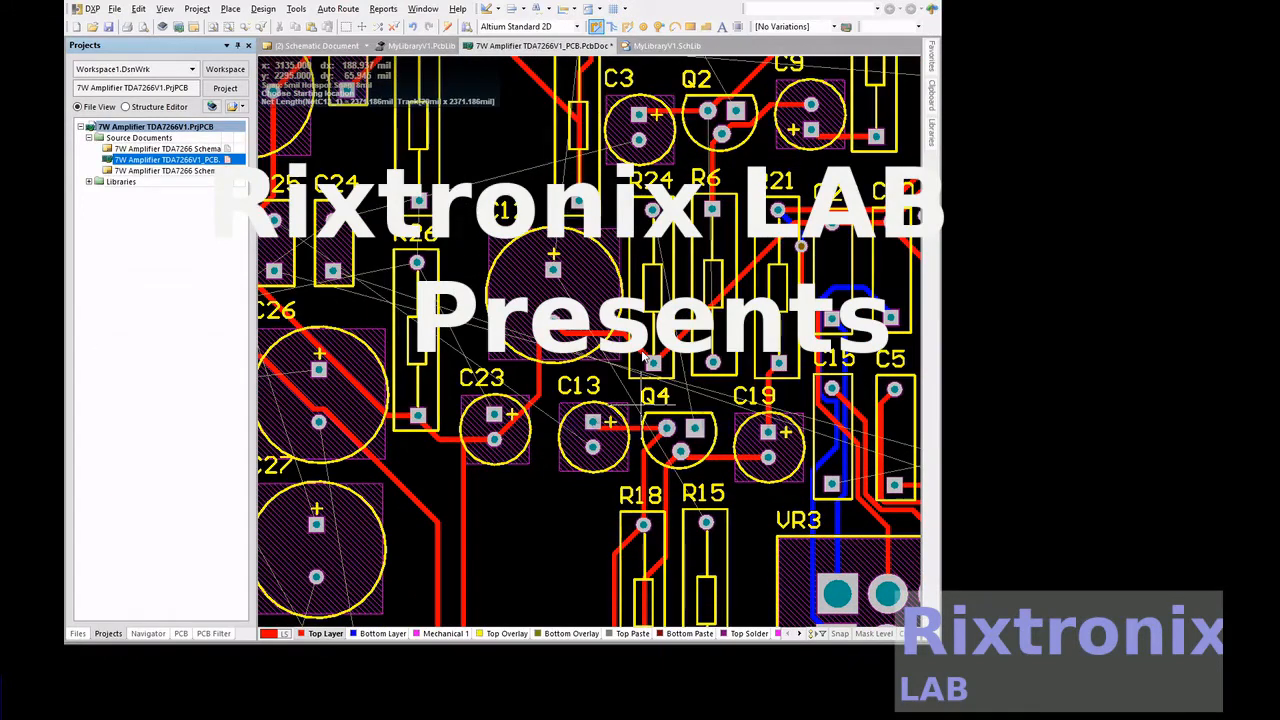
{"action": "scroll", "coordinate": [645, 353], "scroll_direction": "up", "scroll_amount": 2}
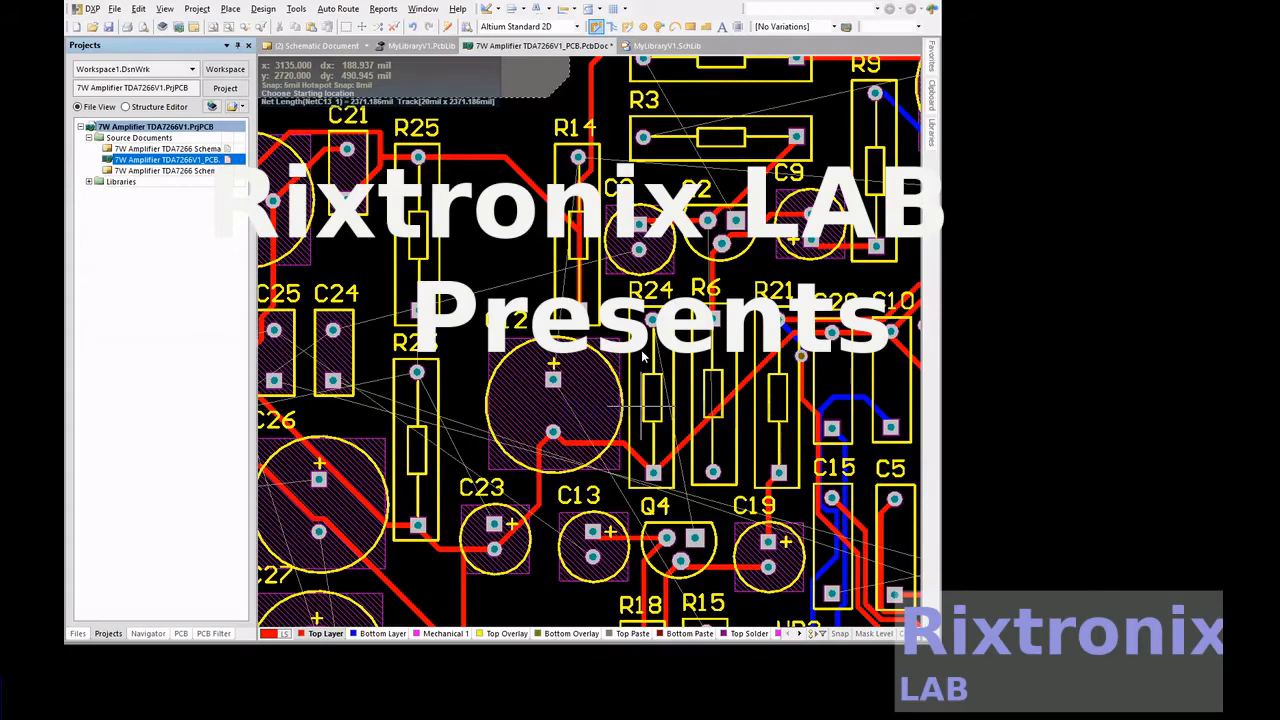
{"action": "scroll", "coordinate": [645, 353], "scroll_direction": "up", "scroll_amount": 1}
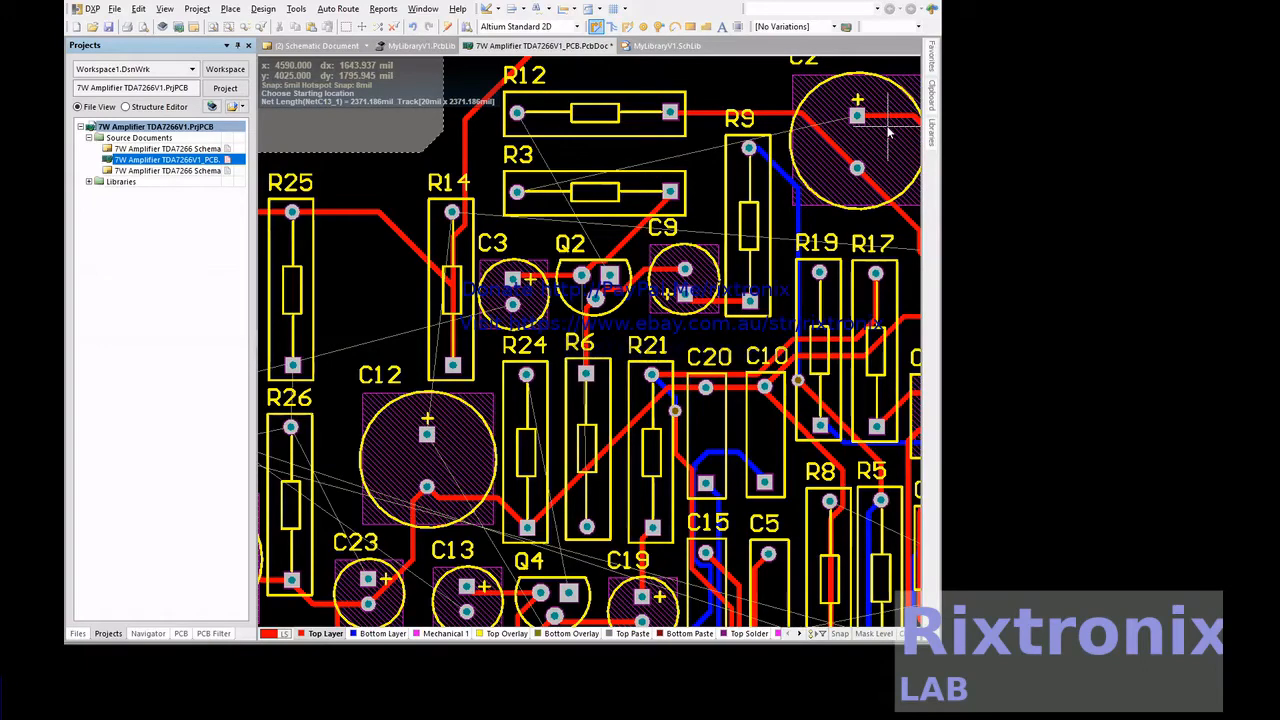
{"action": "left_click", "coordinate": [427, 433]}
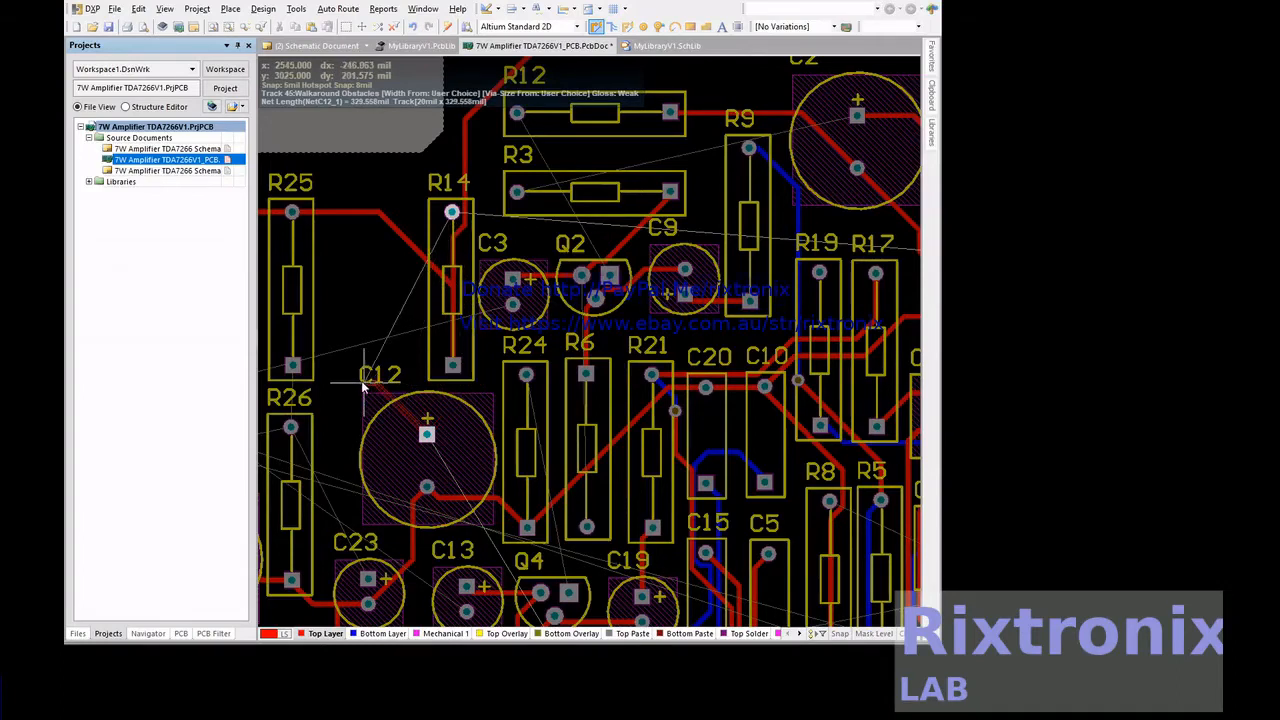
{"action": "left_click", "coordinate": [474, 257]}
{"action": "right_click", "coordinate": [474, 257]}
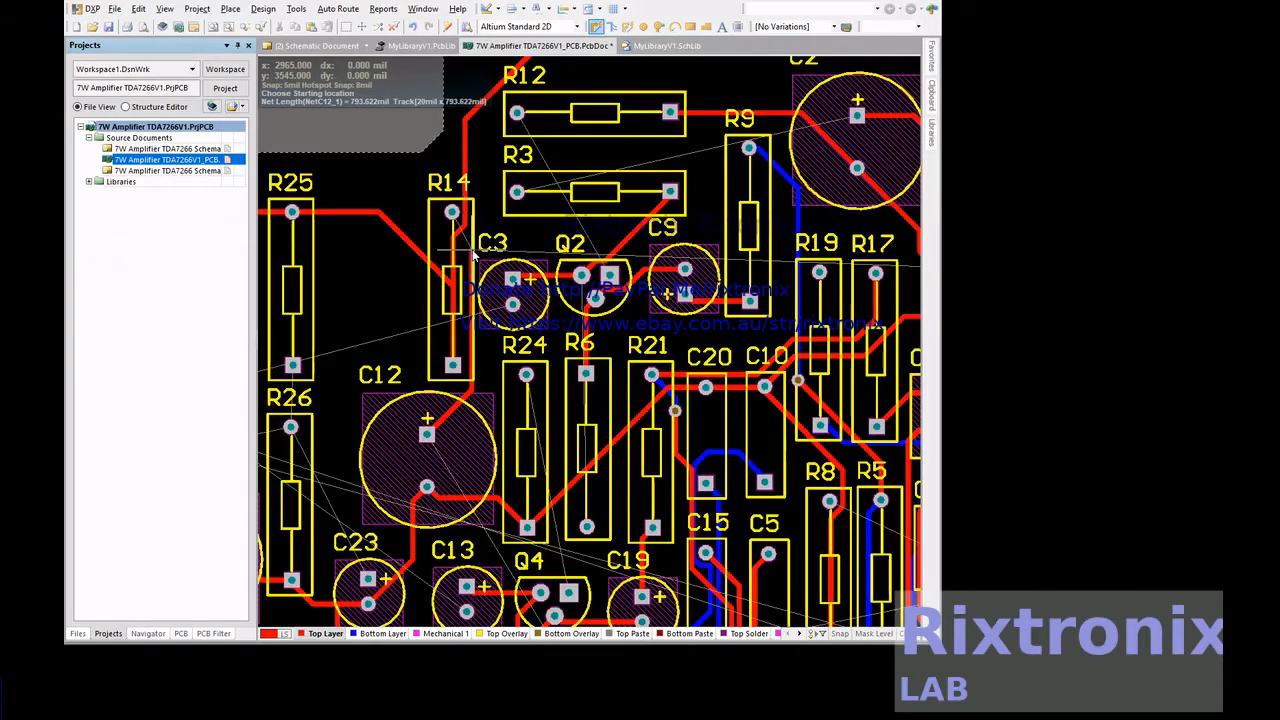
{"action": "right_click", "coordinate": [644, 139]}
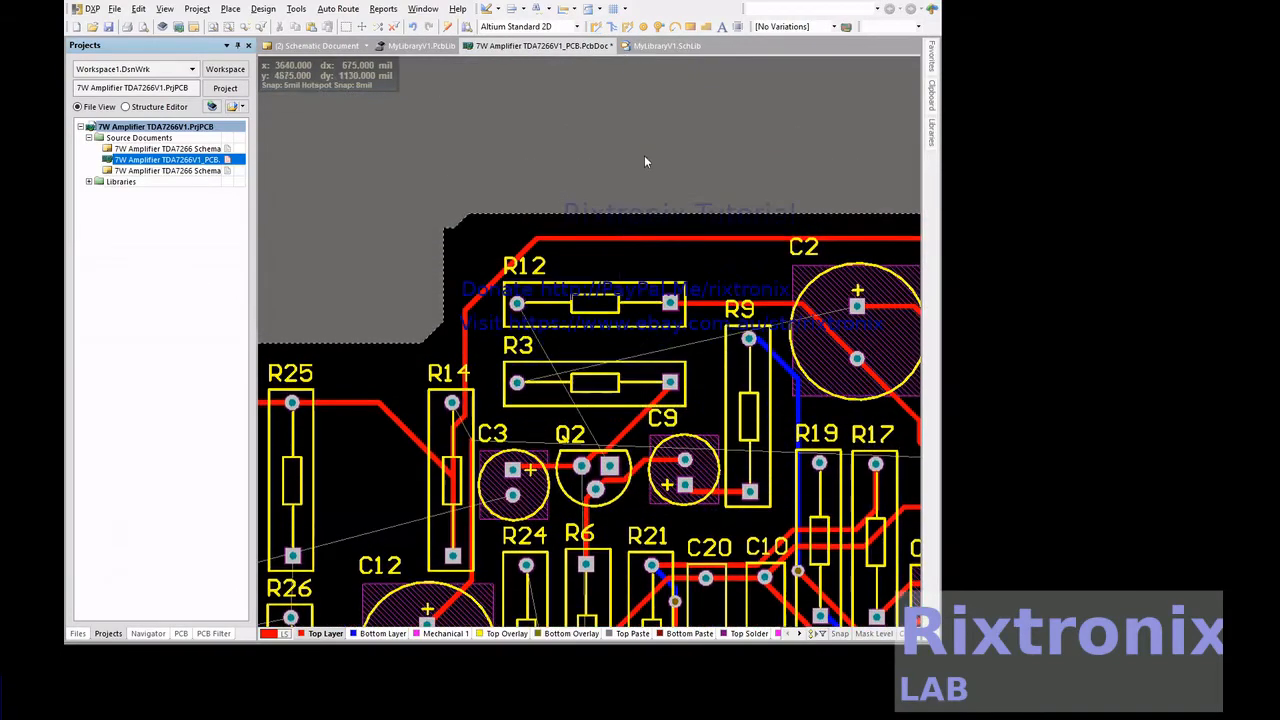
Place a via at the upper end of C12's track beside R14 and make the bottom layer active for routing
{"action": "scroll", "coordinate": [640, 134], "scroll_direction": "down", "scroll_amount": 2}
{"action": "left_click", "coordinate": [659, 28]}
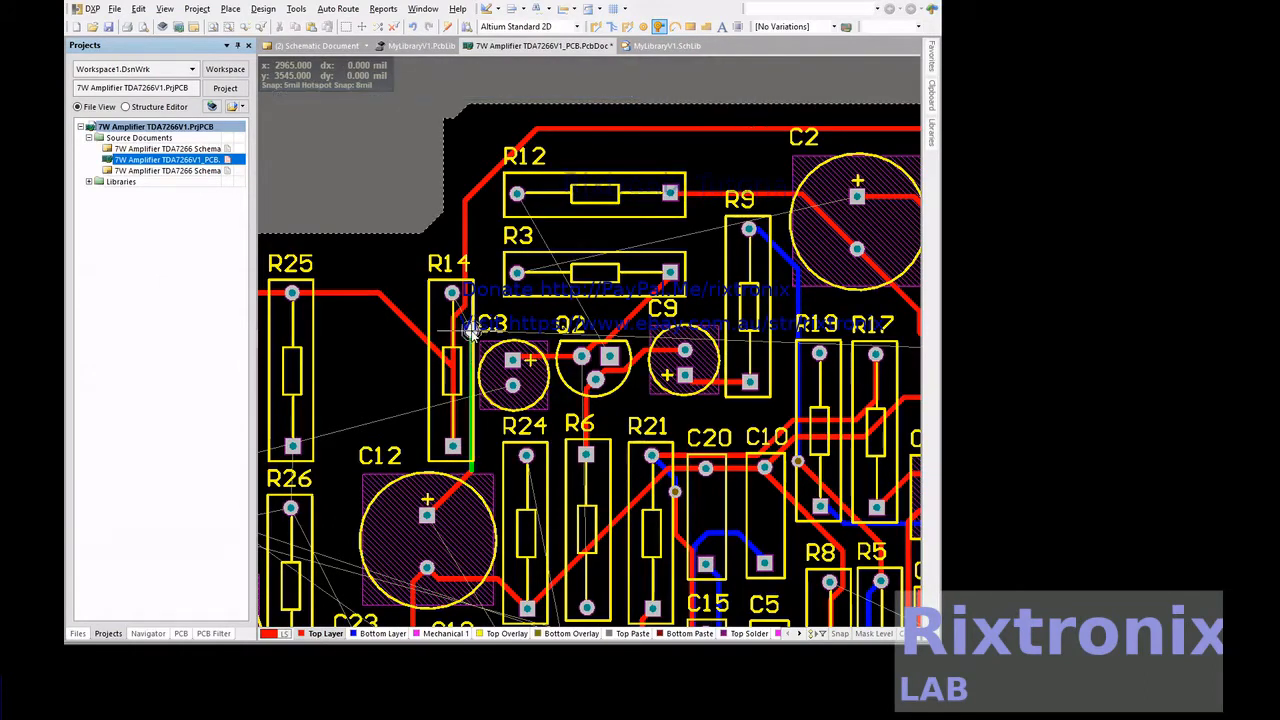
{"action": "left_click", "coordinate": [403, 638]}
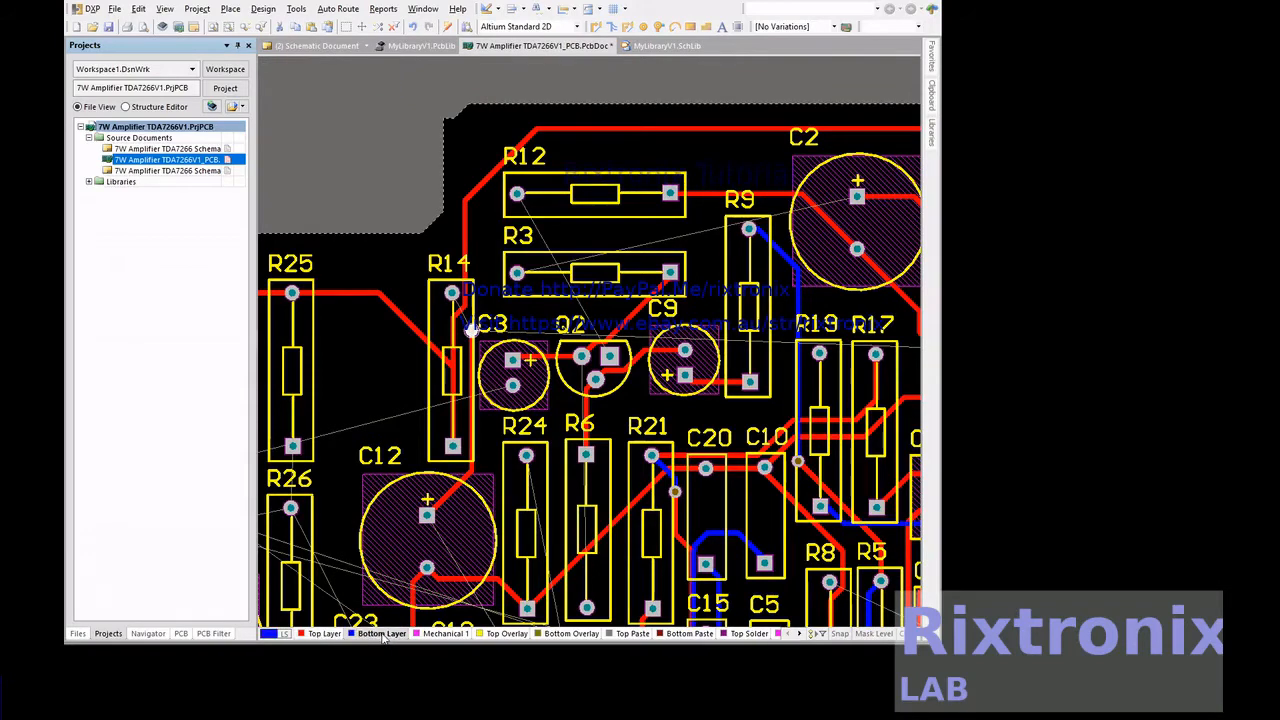
Route a bottom-layer track between the via beside R14 and R14's upper pad
{"action": "left_click", "coordinate": [595, 27]}
{"action": "left_click", "coordinate": [453, 295]}
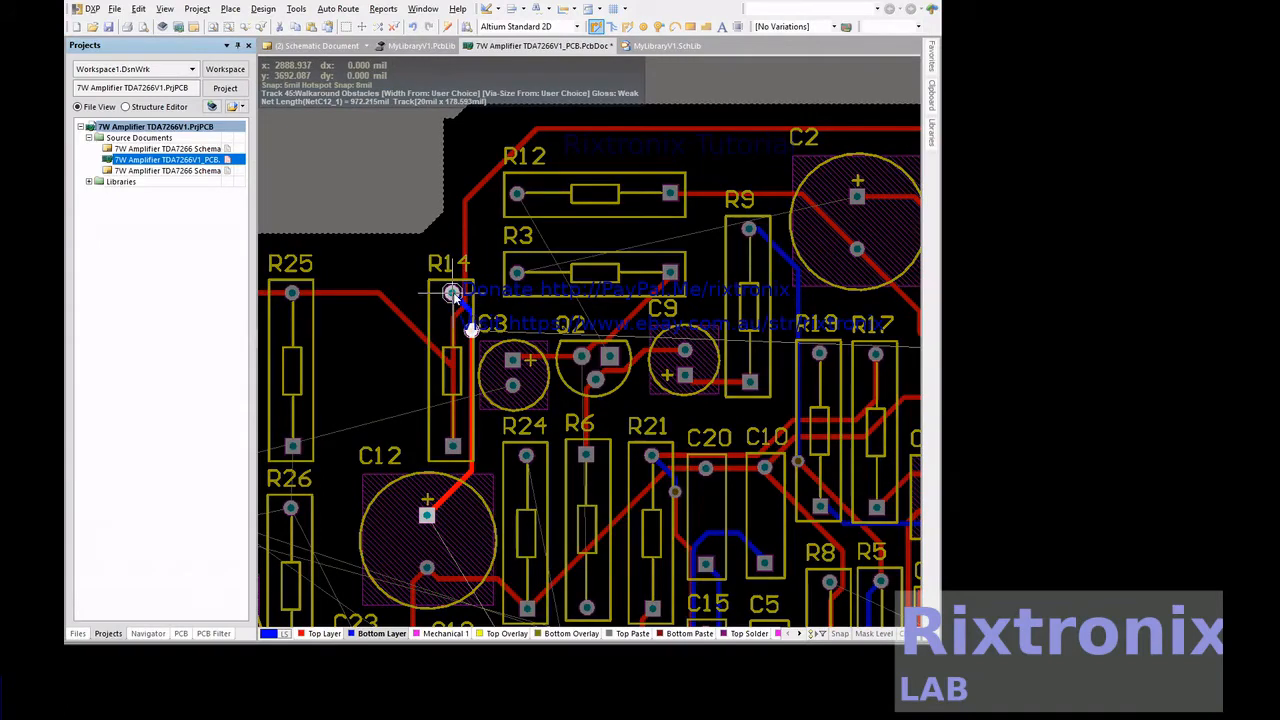
{"action": "key", "text": "Escape"}
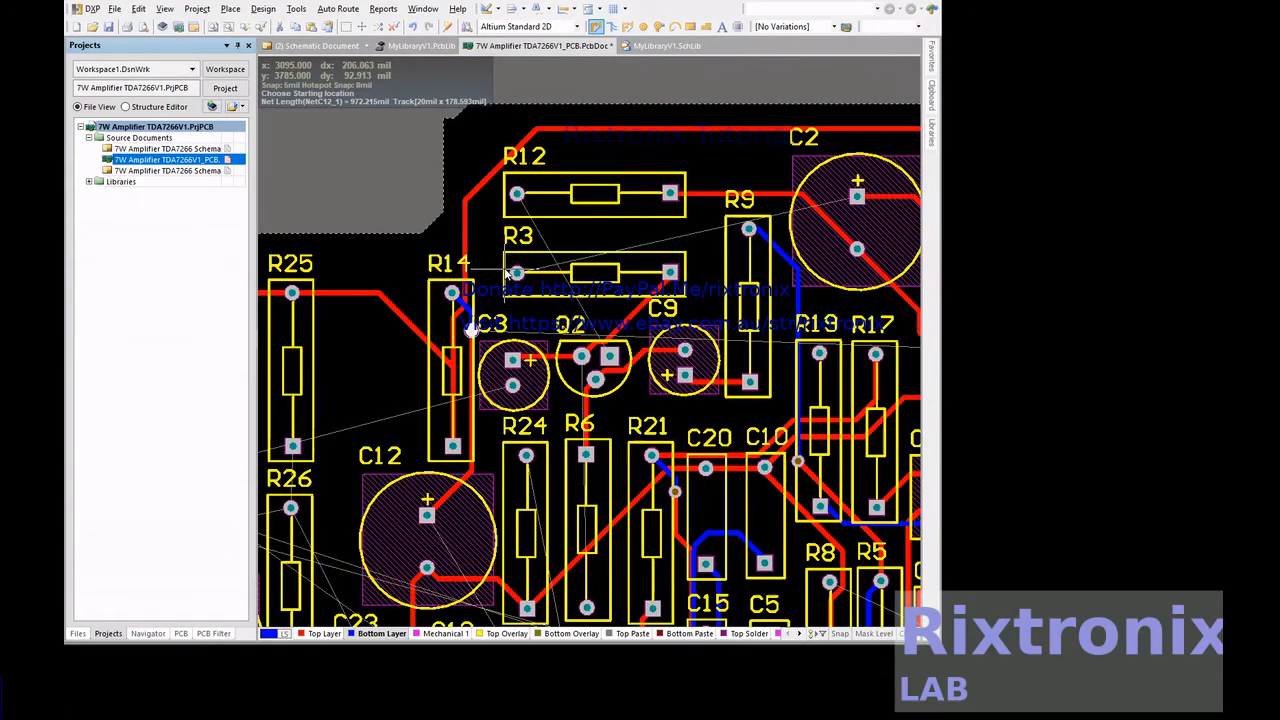
{"action": "key", "text": "Escape"}
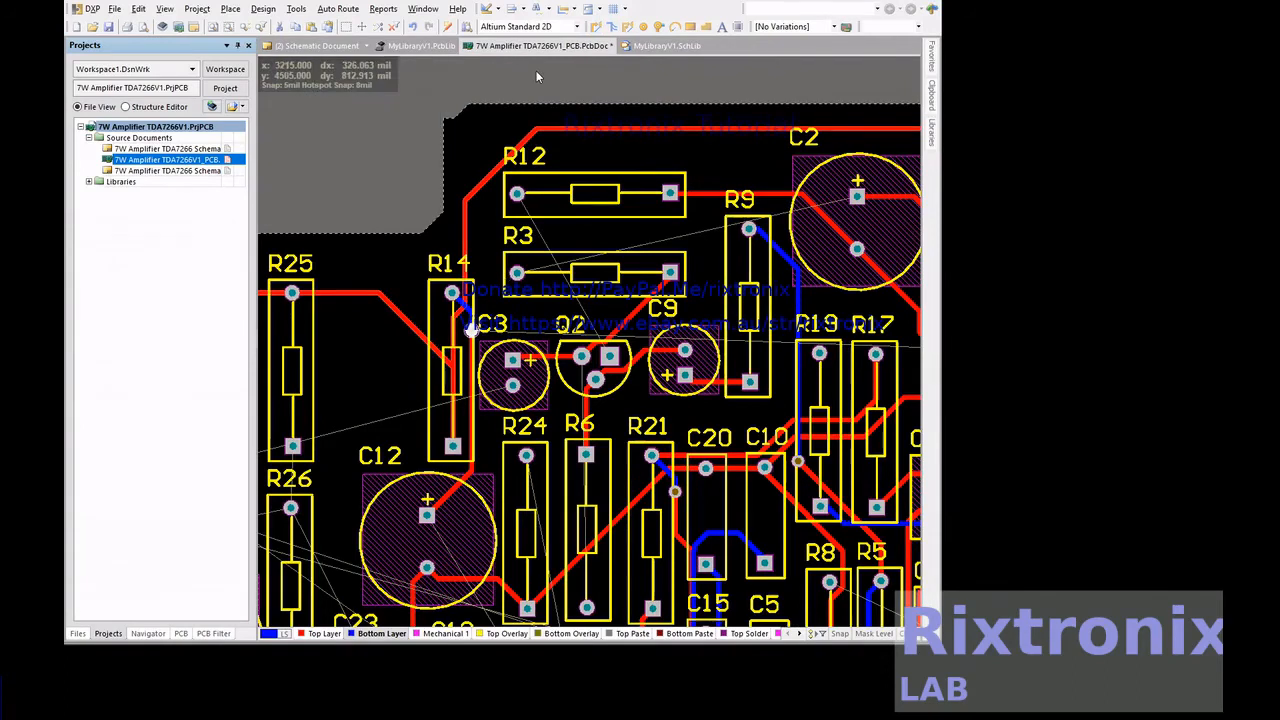
Route a bottom-layer track from Q2's square pad up beneath R3 to R12's left pad
{"action": "left_click", "coordinate": [594, 27]}
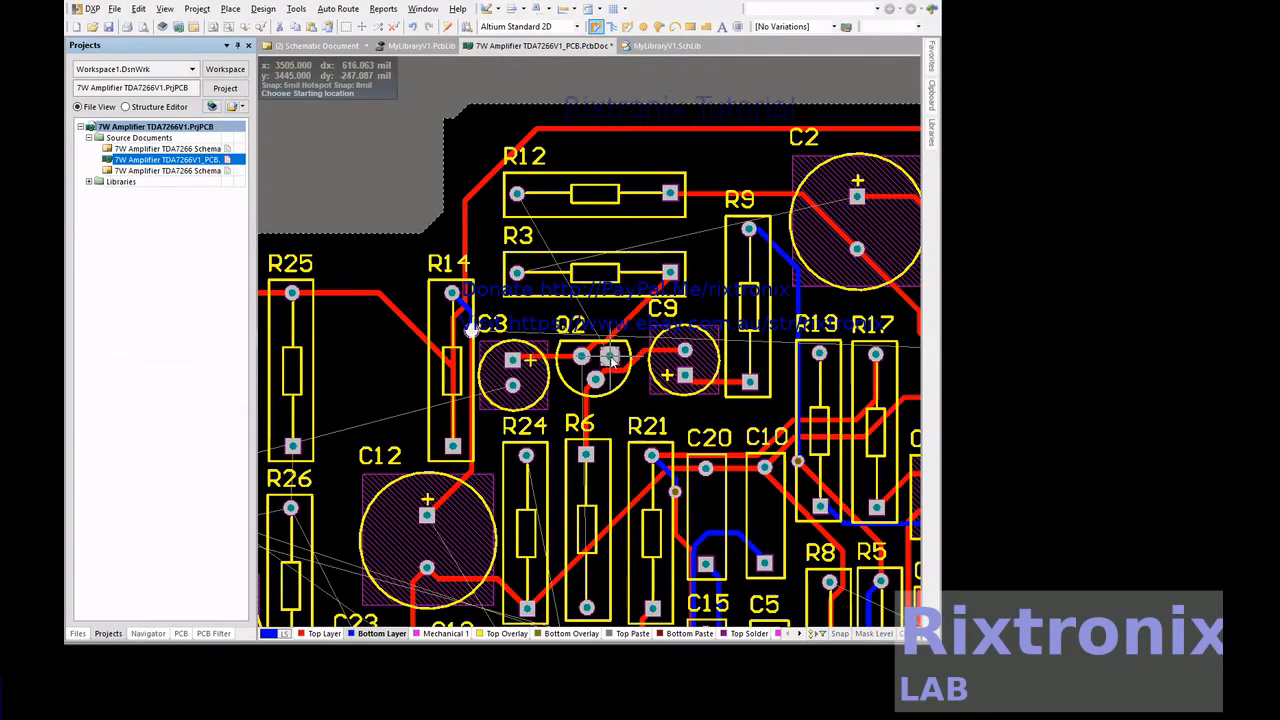
{"action": "left_click", "coordinate": [516, 193]}
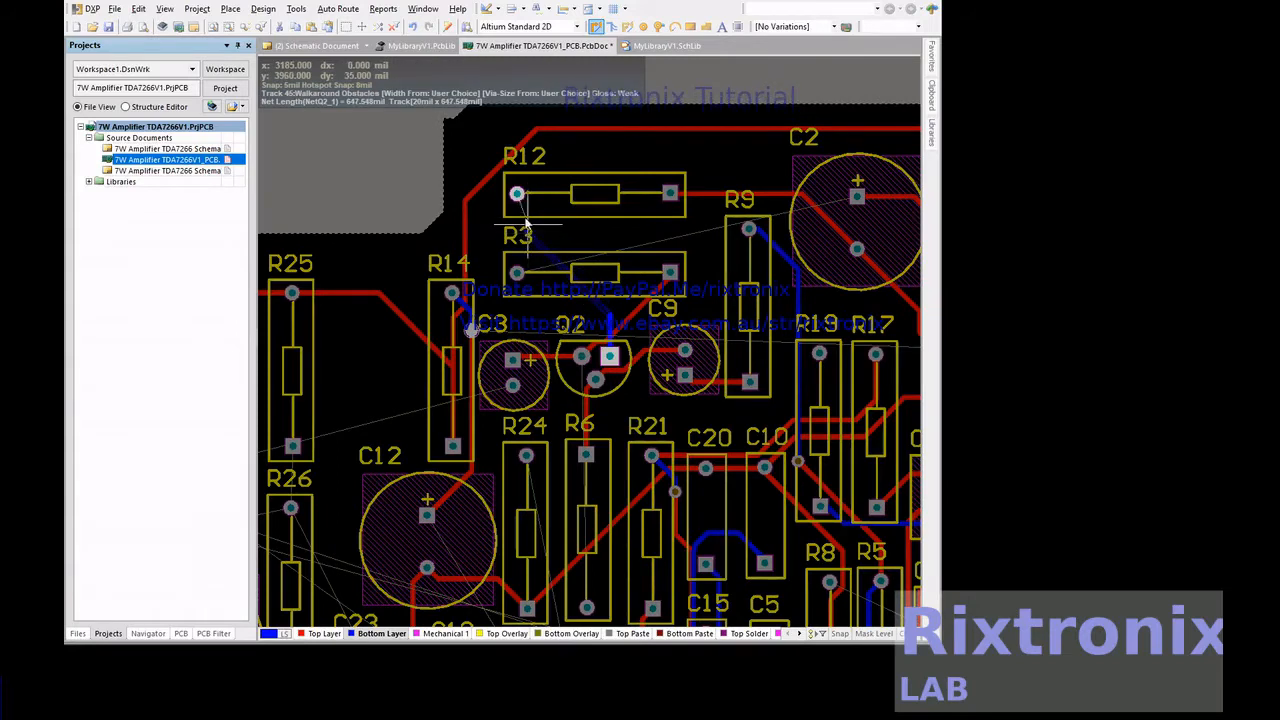
{"action": "left_click", "coordinate": [516, 193], "text": "ctrl"}
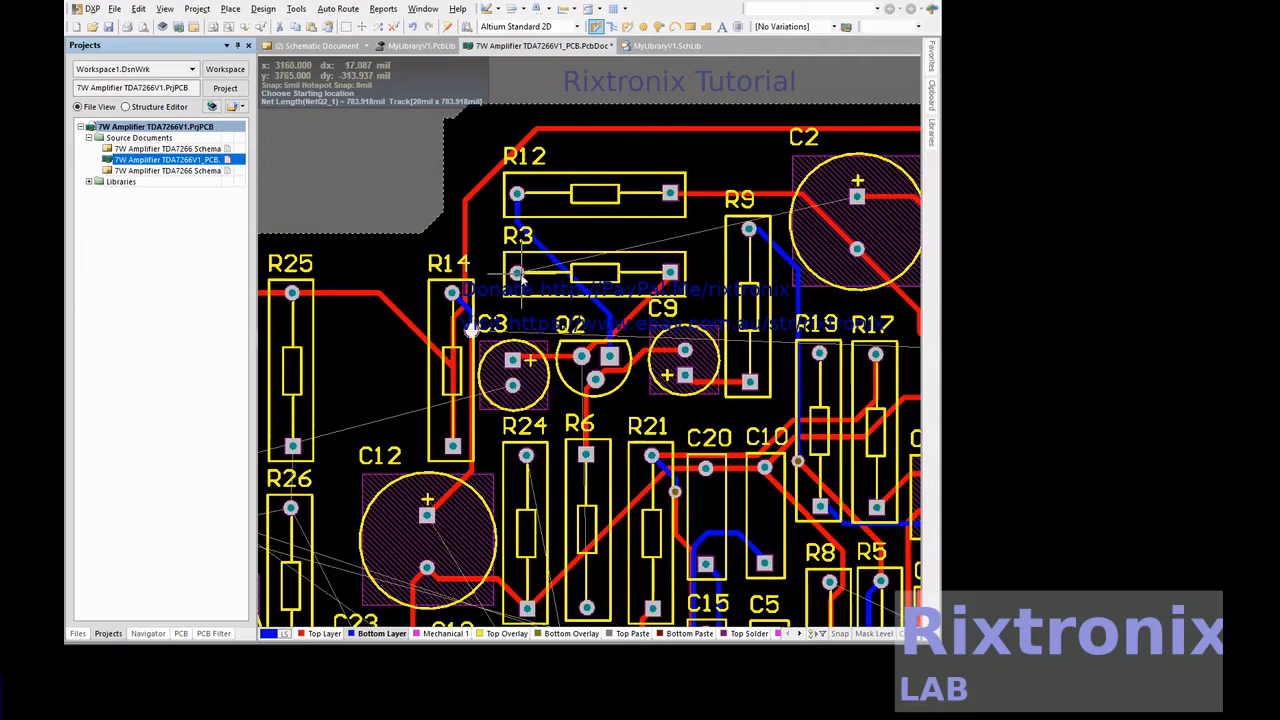
Route a bottom-layer track from R3's left pad around R12's left pad and along R12's upper side to C2's positive pad
{"action": "left_click", "coordinate": [516, 274]}
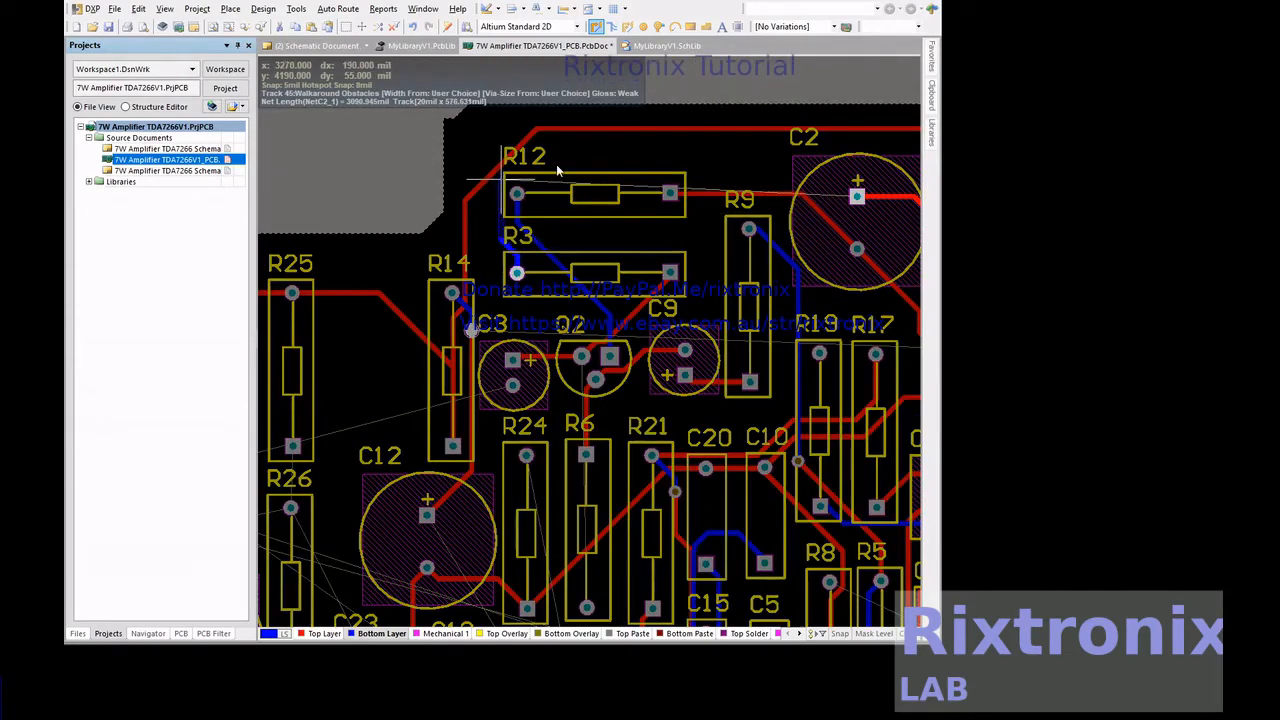
{"action": "left_click", "coordinate": [857, 196]}
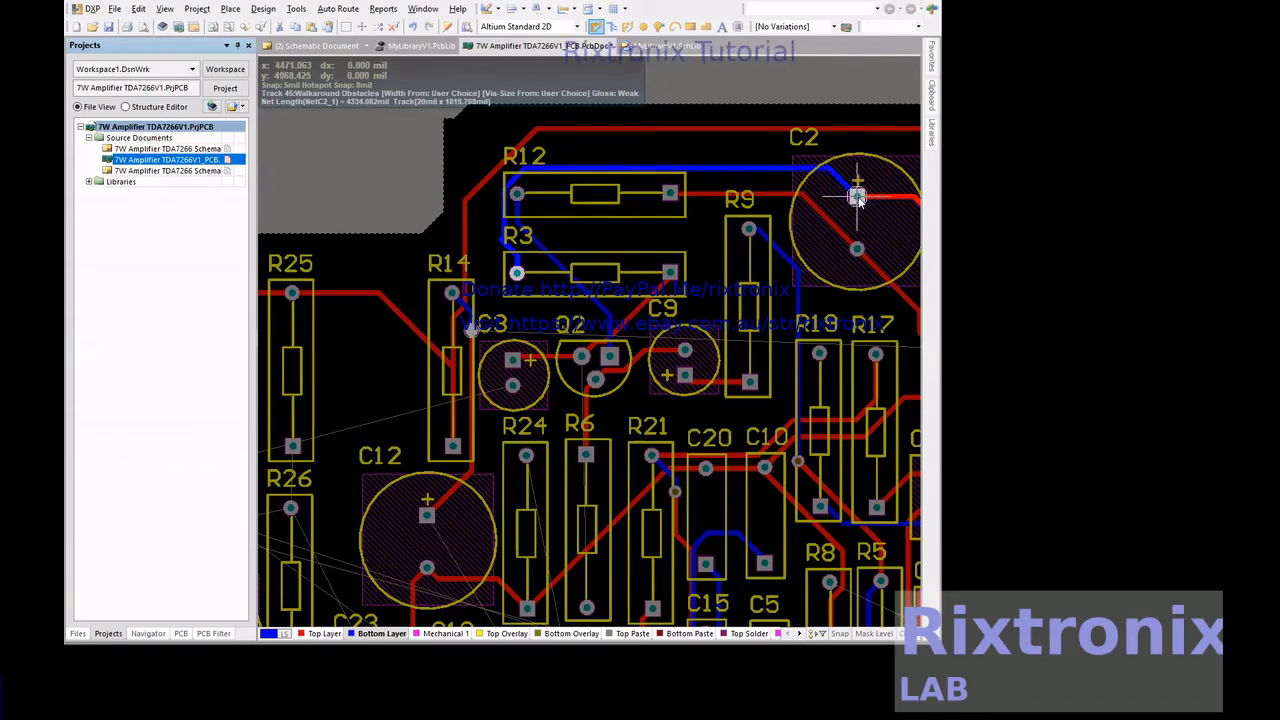
{"action": "scroll", "coordinate": [857, 200], "scroll_direction": "down", "scroll_amount": 3}
{"action": "right_click", "coordinate": [859, 203]}
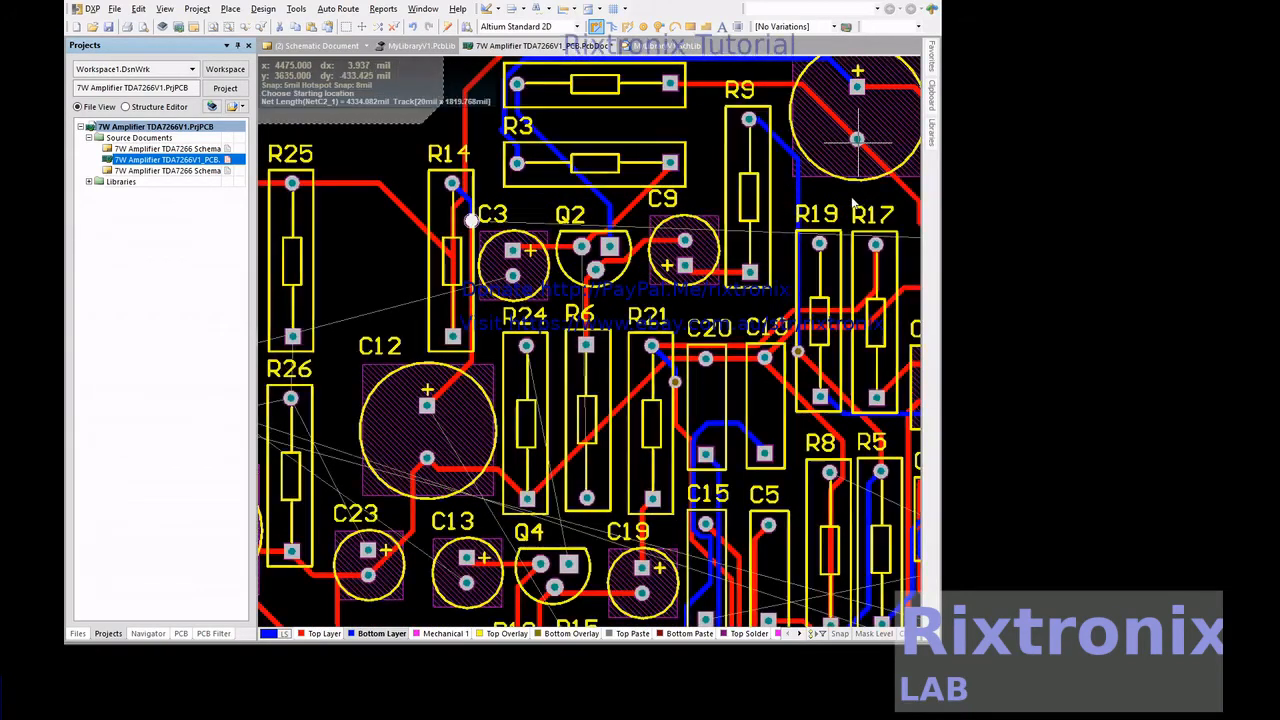
Route a bottom-layer track from R15's upper pad, up between C13 and Q4, to C12's positive pad
{"action": "scroll", "coordinate": [757, 244], "scroll_direction": "down", "scroll_amount": 3}
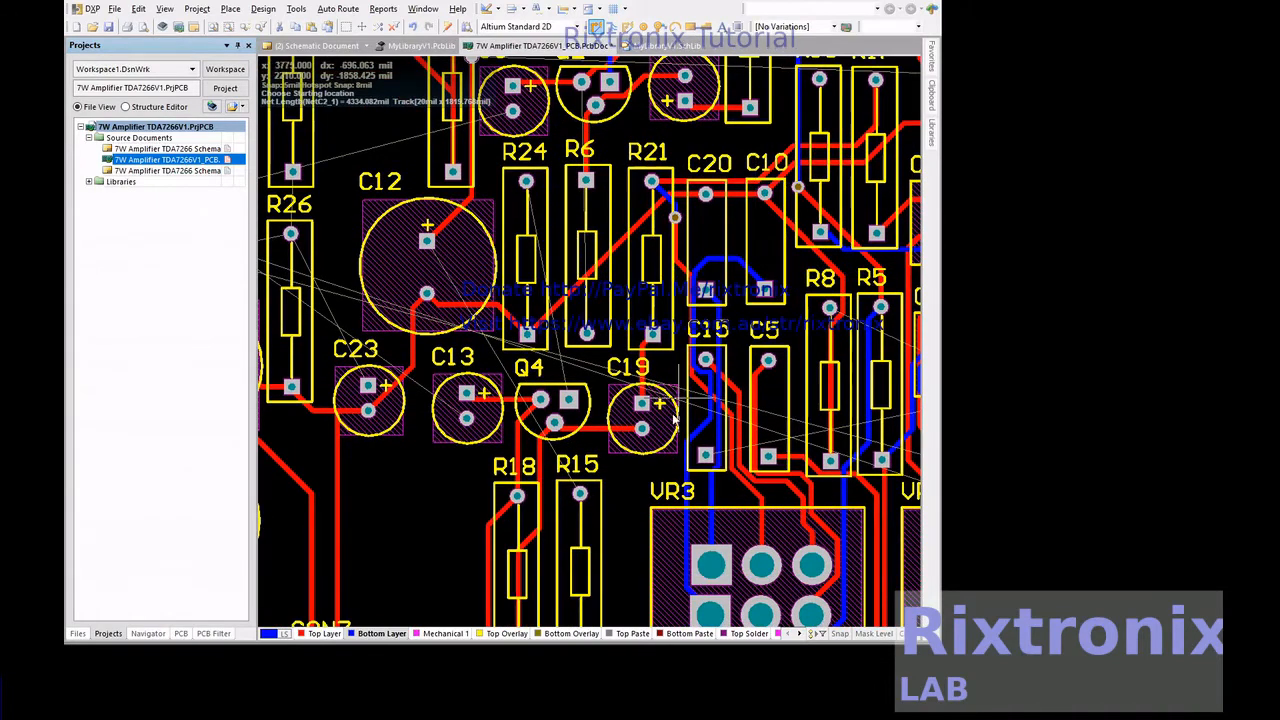
{"action": "left_click", "coordinate": [580, 494]}
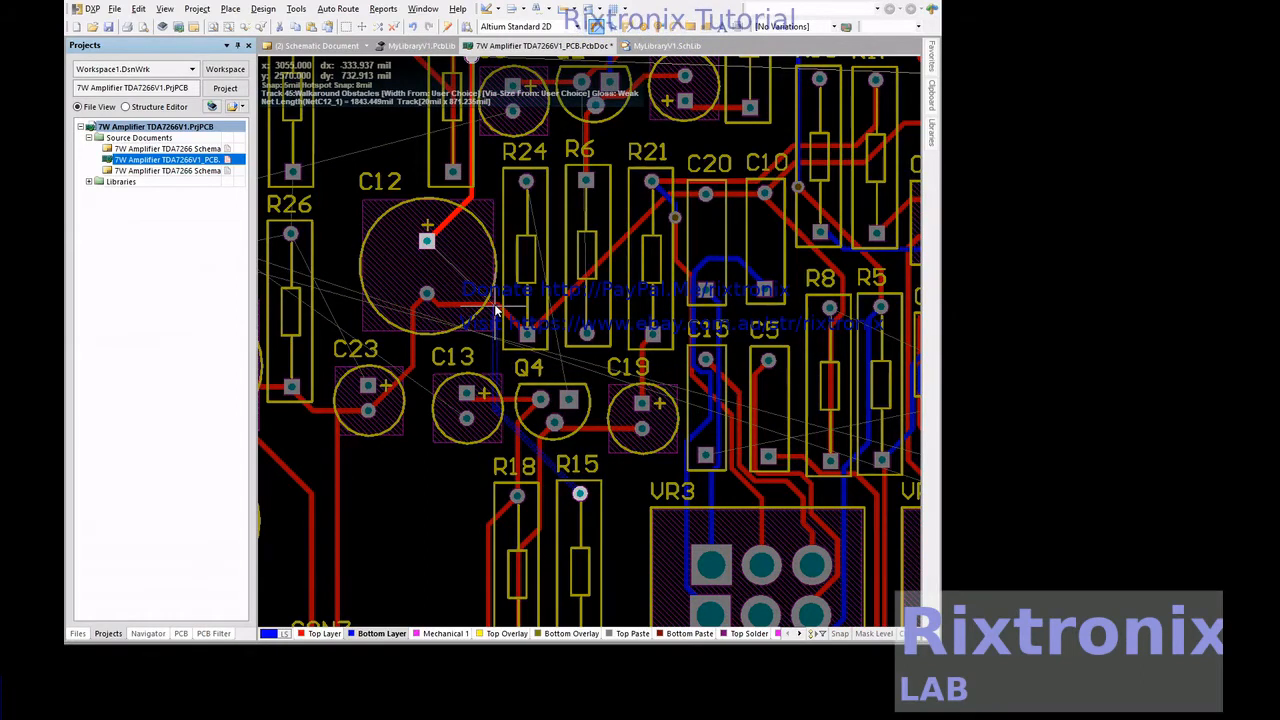
{"action": "left_click", "coordinate": [428, 243]}
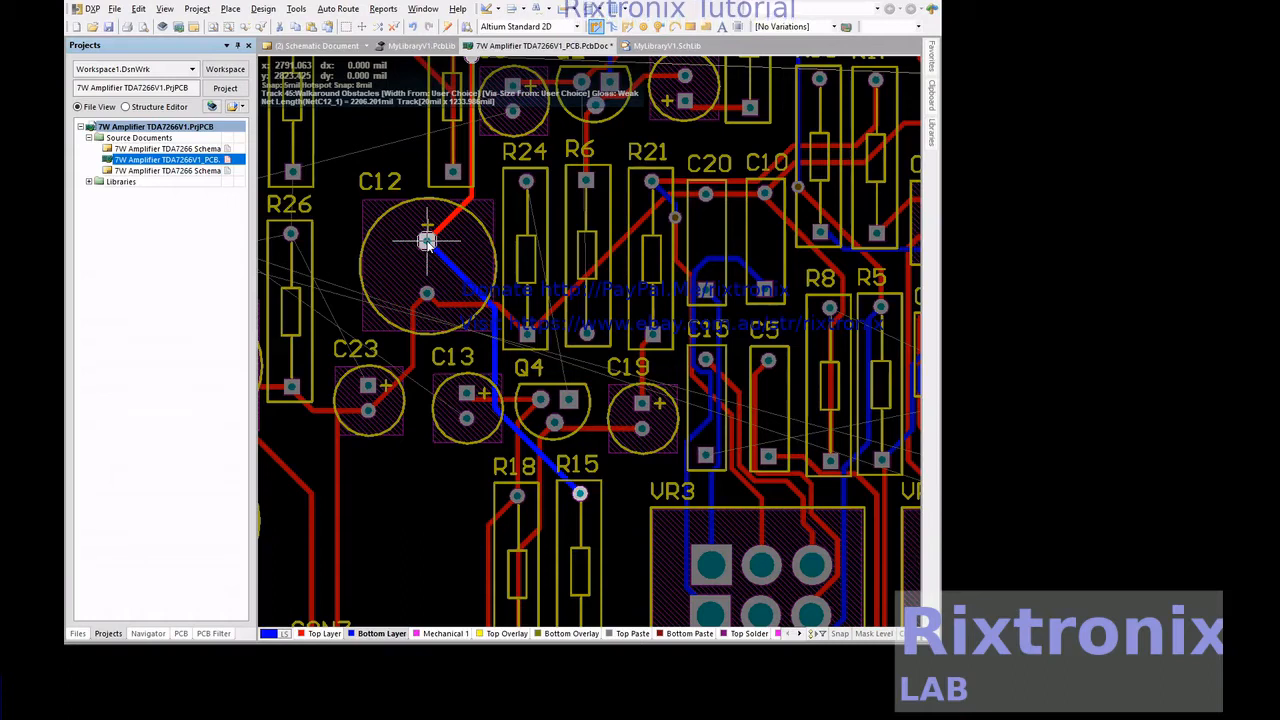
Route a bottom-layer track from Q4's square pad, up between R24 and R6, to R24's upper pad
{"action": "left_click", "coordinate": [568, 400]}
{"action": "left_click", "coordinate": [525, 181]}
{"action": "right_click", "coordinate": [526, 182]}
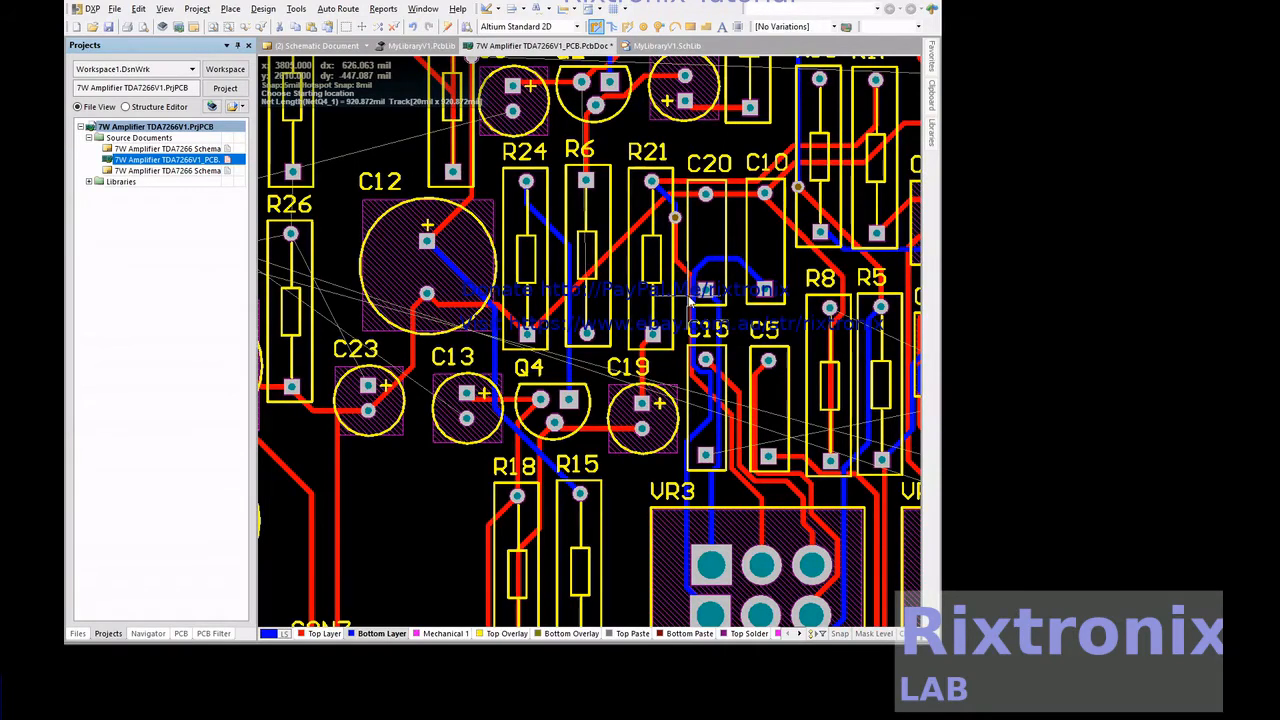
Route a top-layer track from C7's lower pad around C7's right side, ending at a via between C16 and C6
{"action": "scroll", "coordinate": [800, 330], "scroll_direction": "down", "scroll_amount": 2, "text": "shift"}
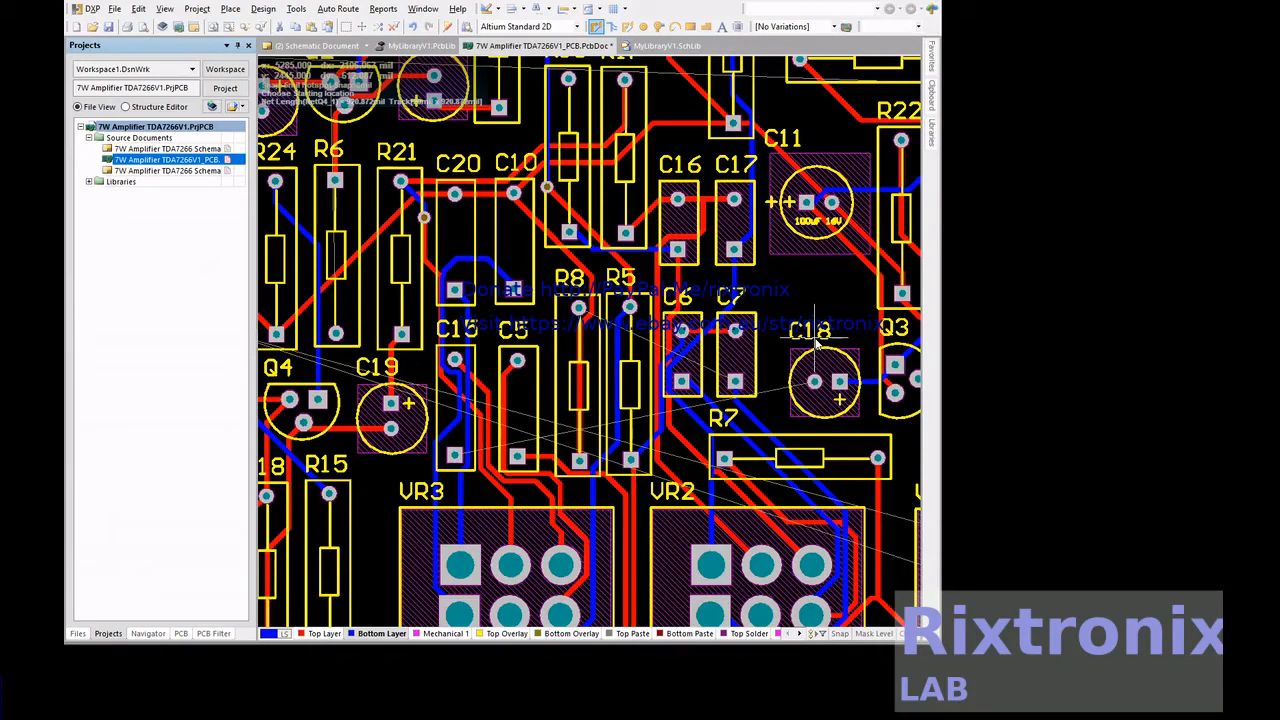
{"action": "right_click", "coordinate": [815, 338]}
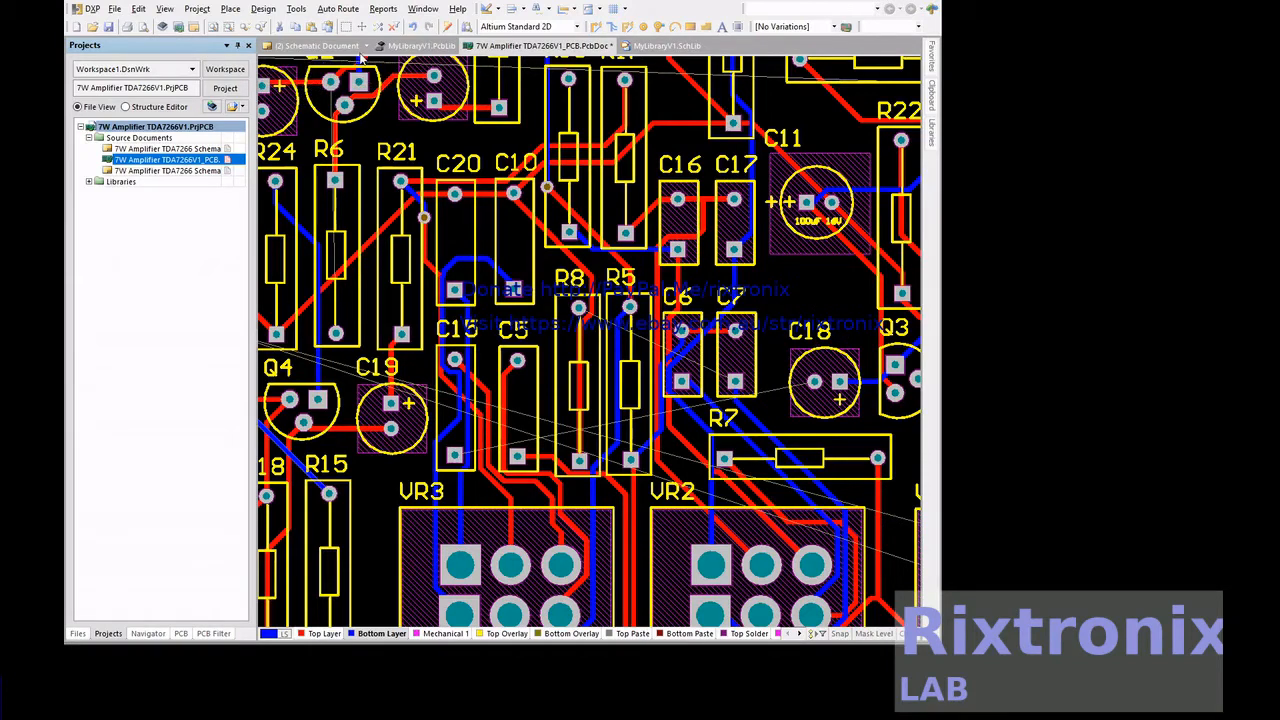
{"action": "key", "text": "KP_Multiply"}
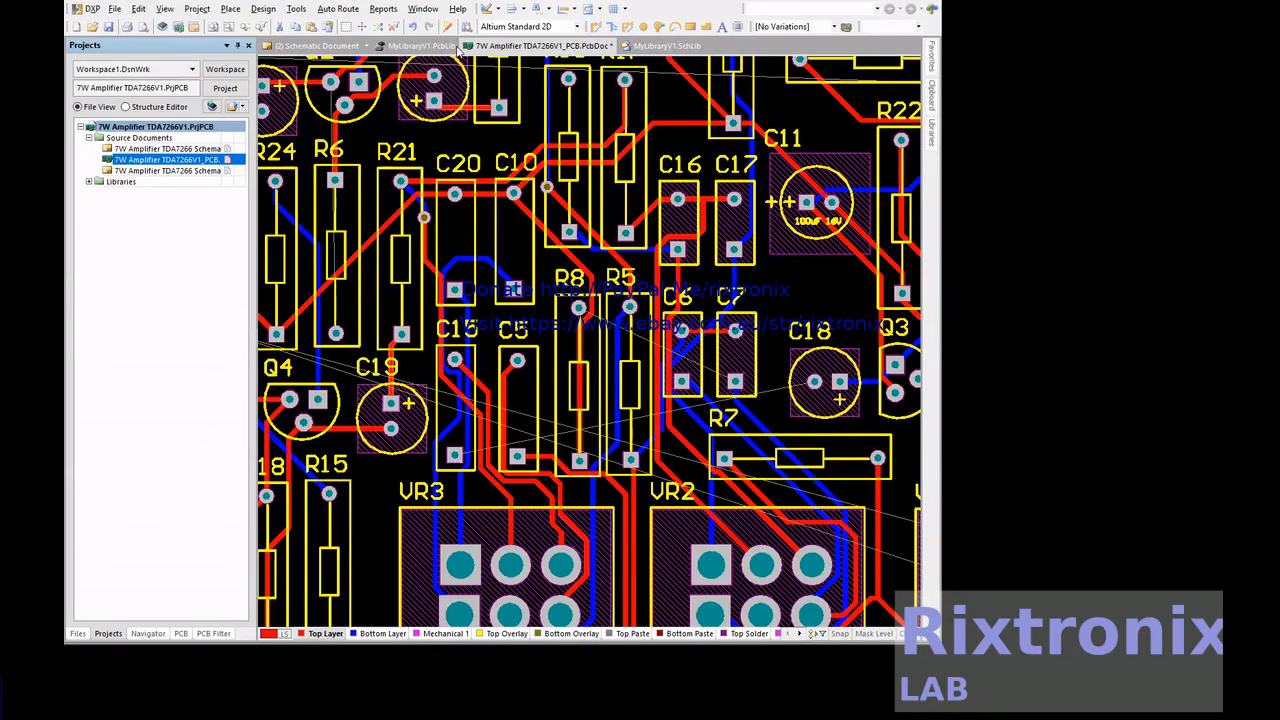
{"action": "left_click", "coordinate": [594, 27]}
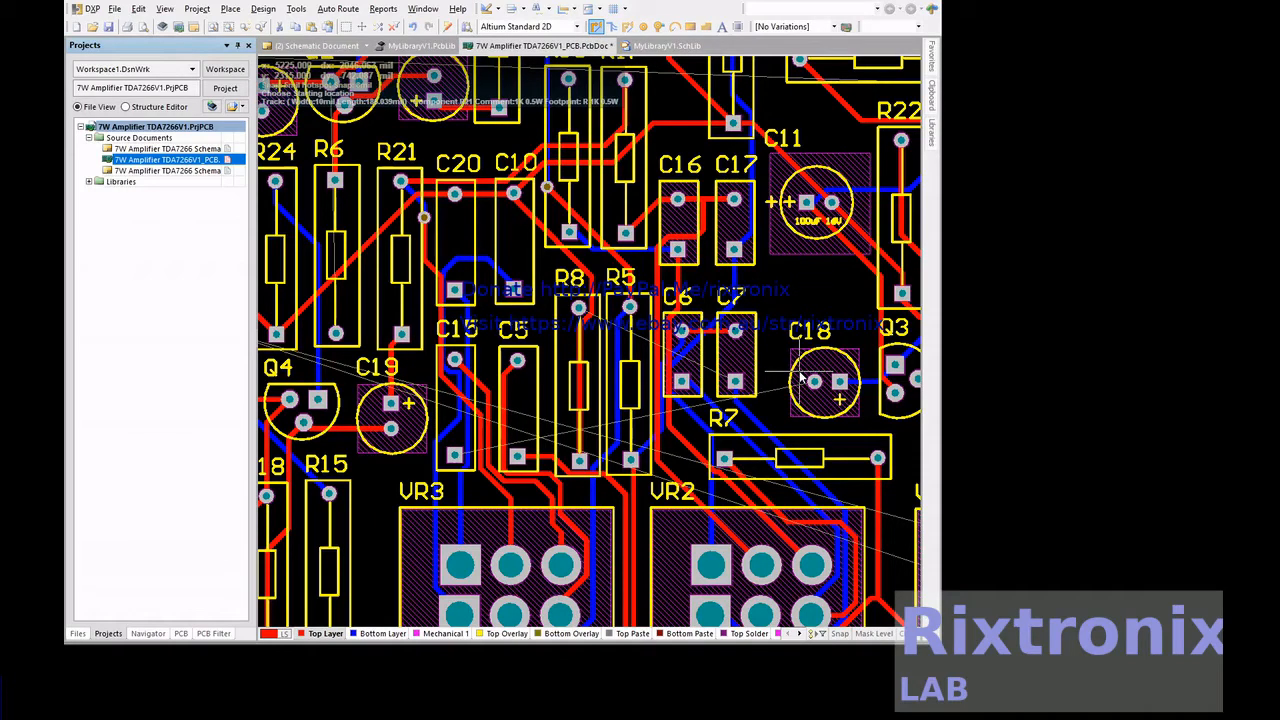
{"action": "left_click", "coordinate": [735, 383]}
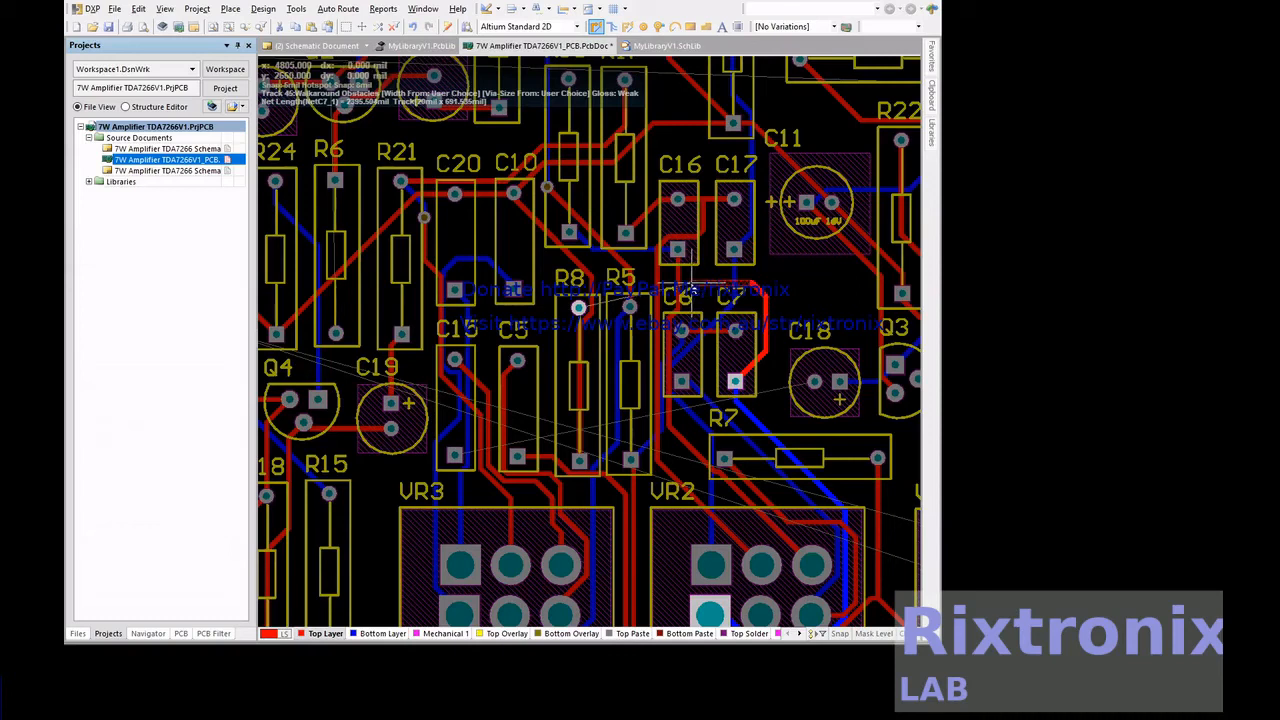
{"action": "right_click", "coordinate": [691, 285]}
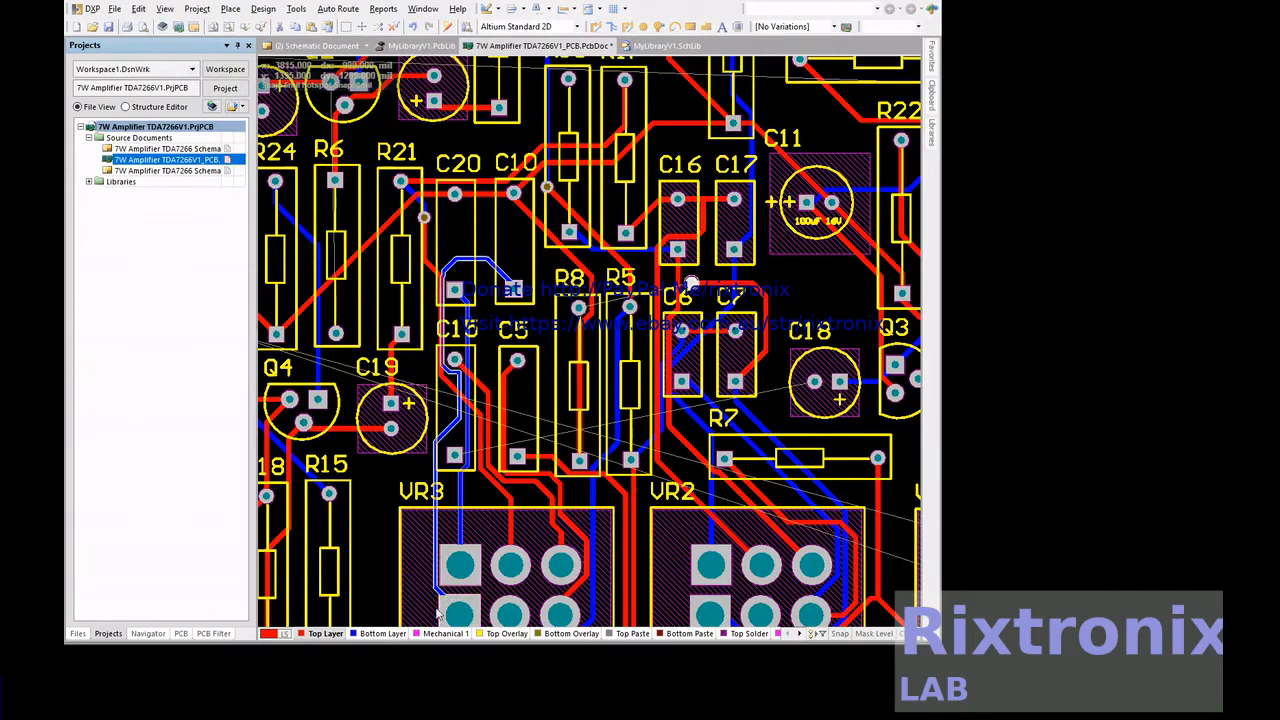
Make the bottom layer active and route a track from the via above C6 to R8's upper pad
{"action": "left_click", "coordinate": [330, 634]}
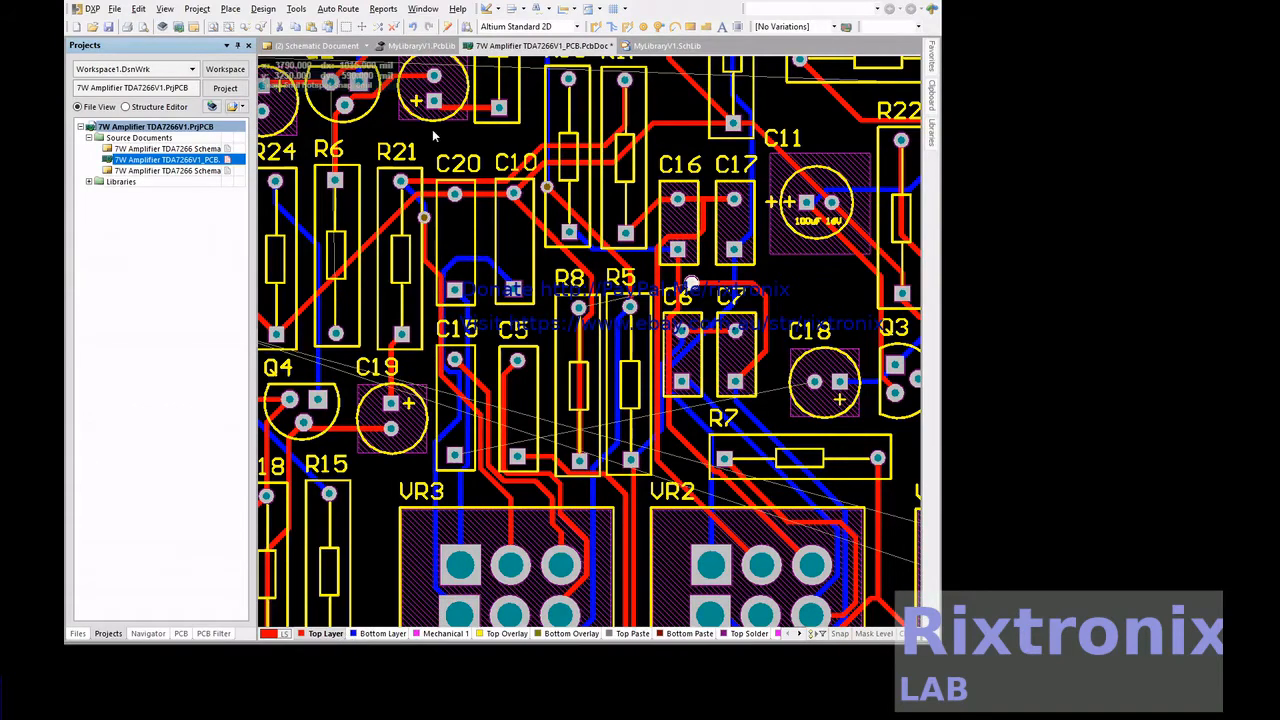
{"action": "left_click", "coordinate": [378, 634]}
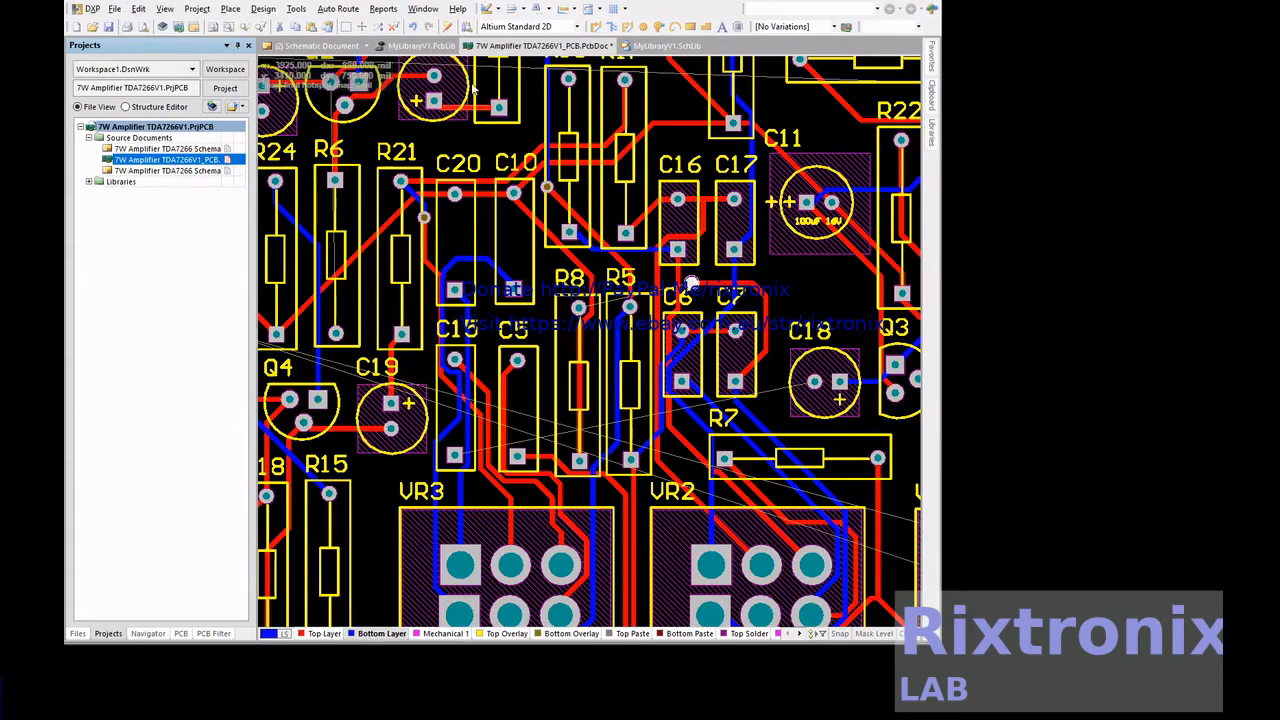
{"action": "left_click", "coordinate": [600, 28]}
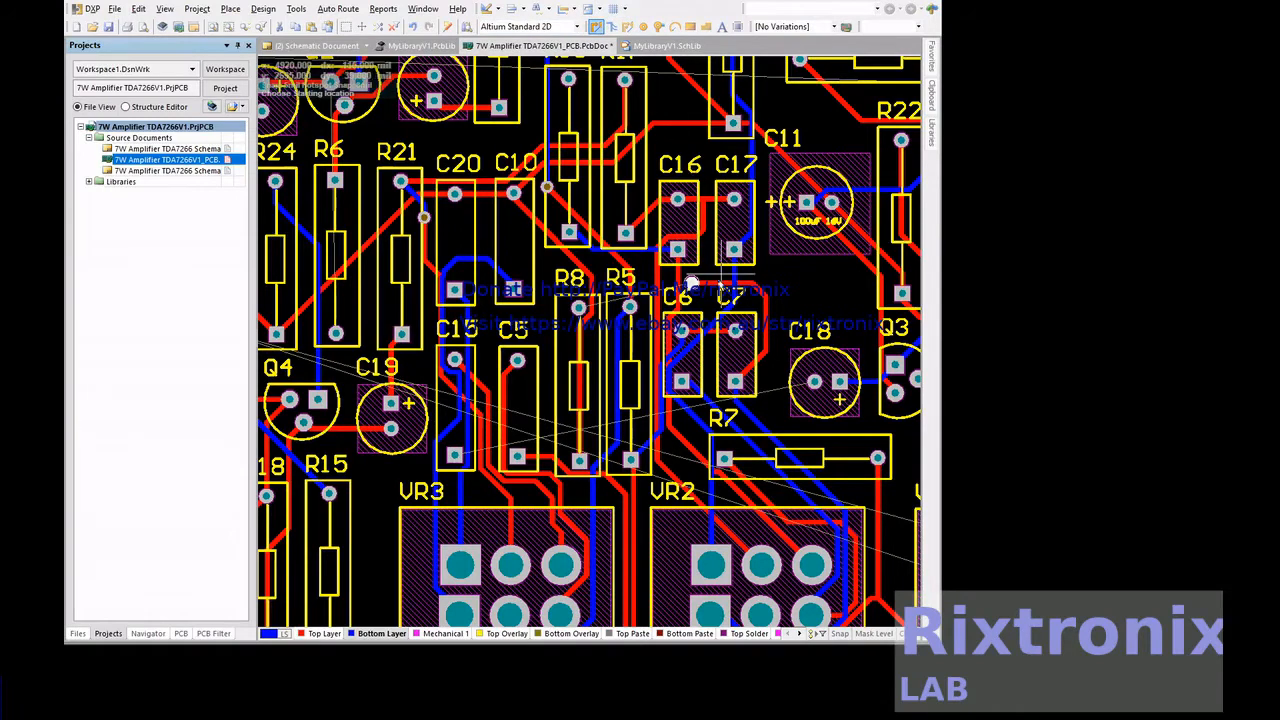
{"action": "left_click", "coordinate": [692, 283]}
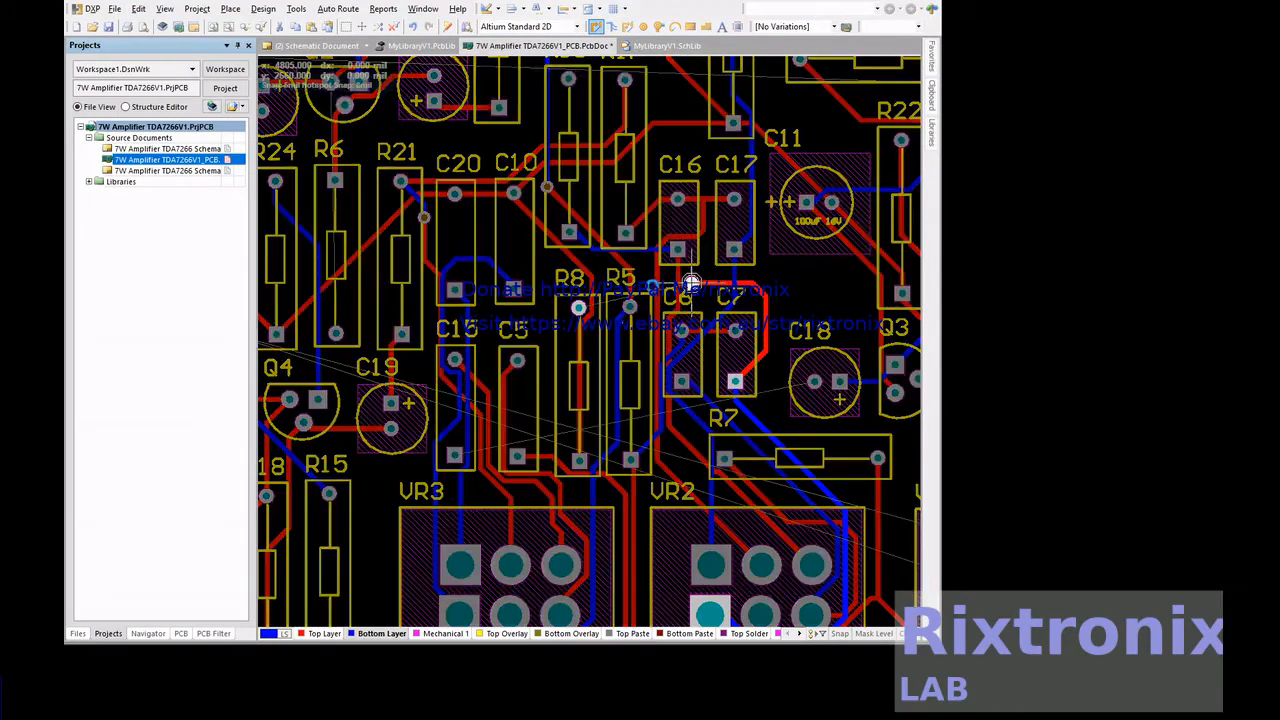
{"action": "left_click", "coordinate": [578, 307]}
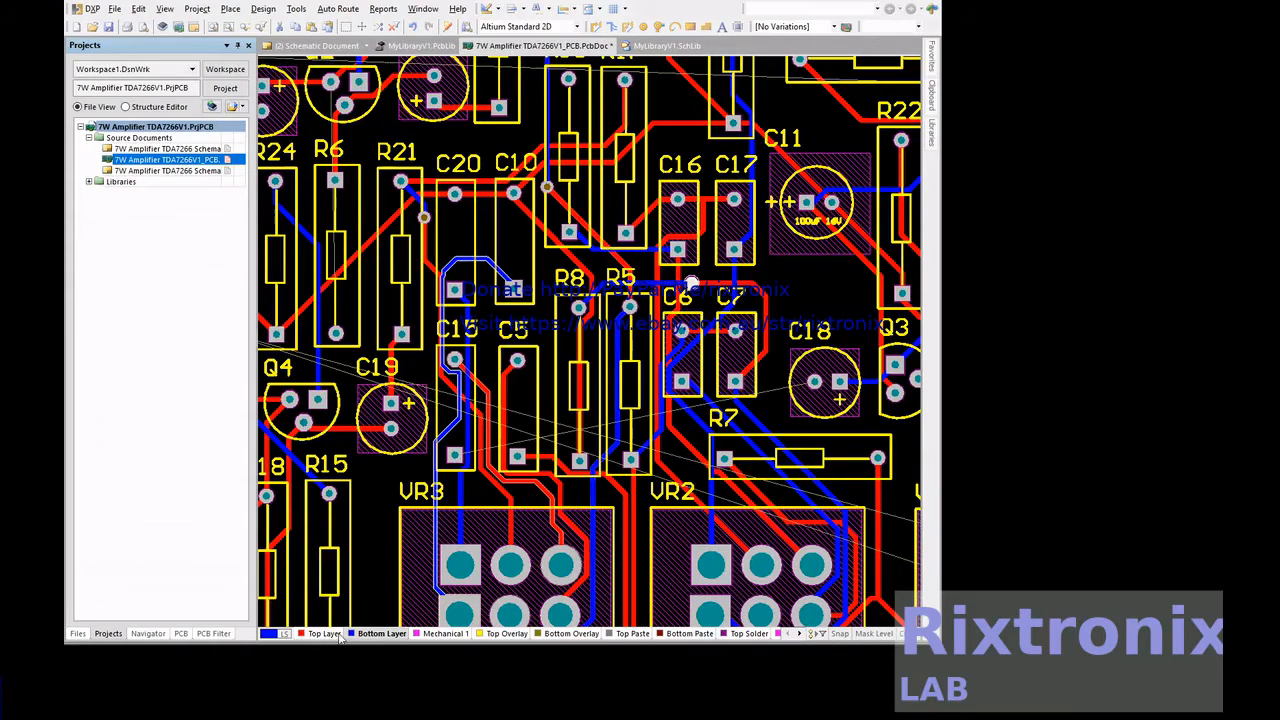
Make the top layer active and route a track from C18's left pad beneath C7, ending just below C6
{"action": "key", "text": "KP_Multiply"}
{"action": "left_click", "coordinate": [594, 27]}
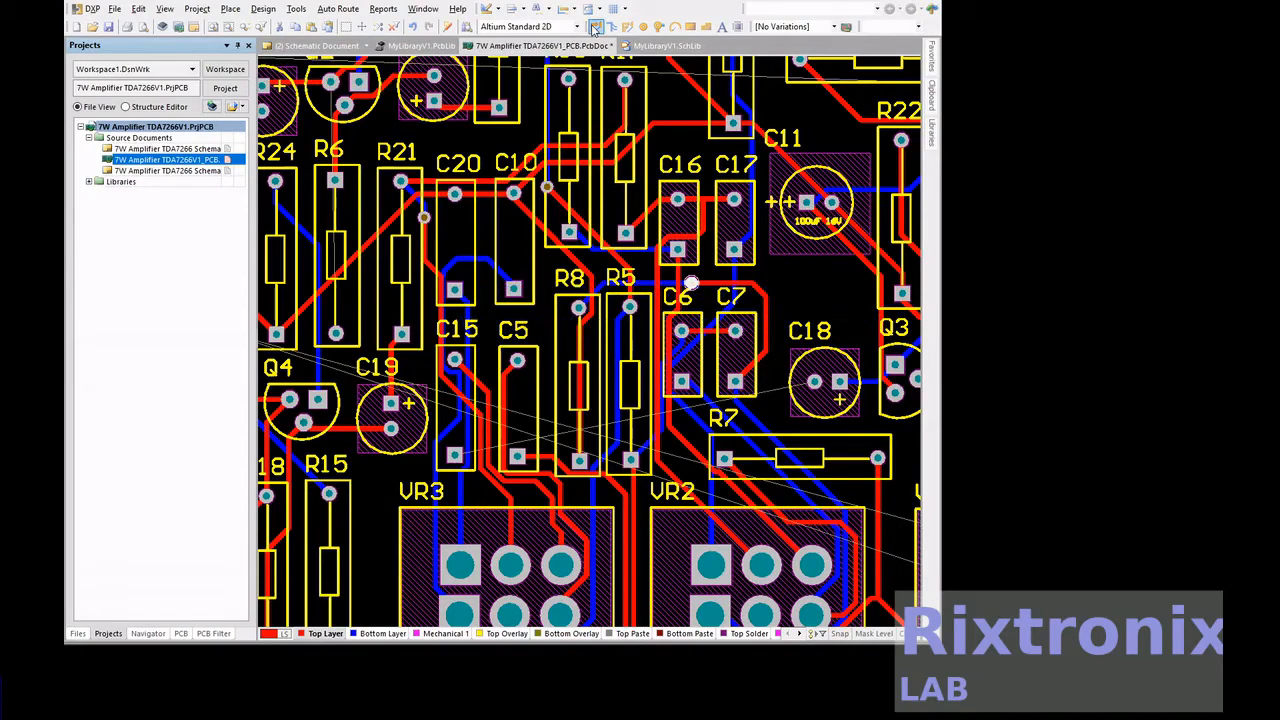
{"action": "left_click", "coordinate": [815, 382]}
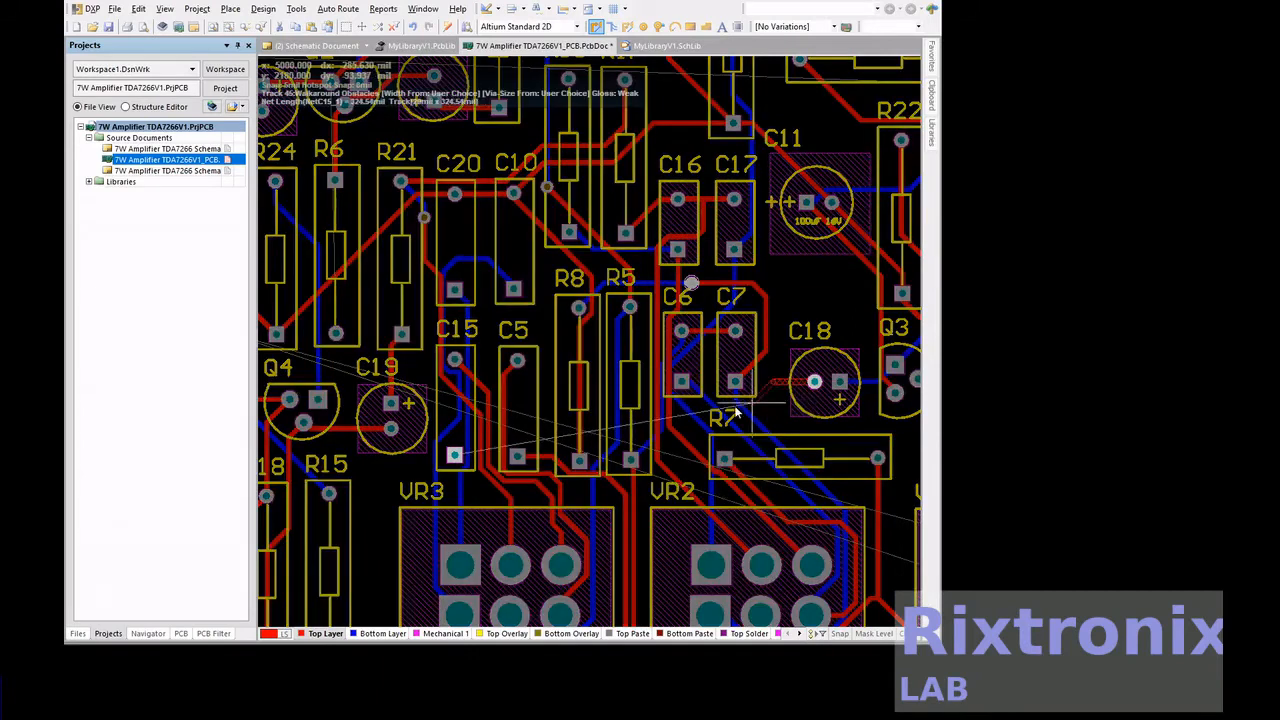
{"action": "left_click", "coordinate": [681, 424]}
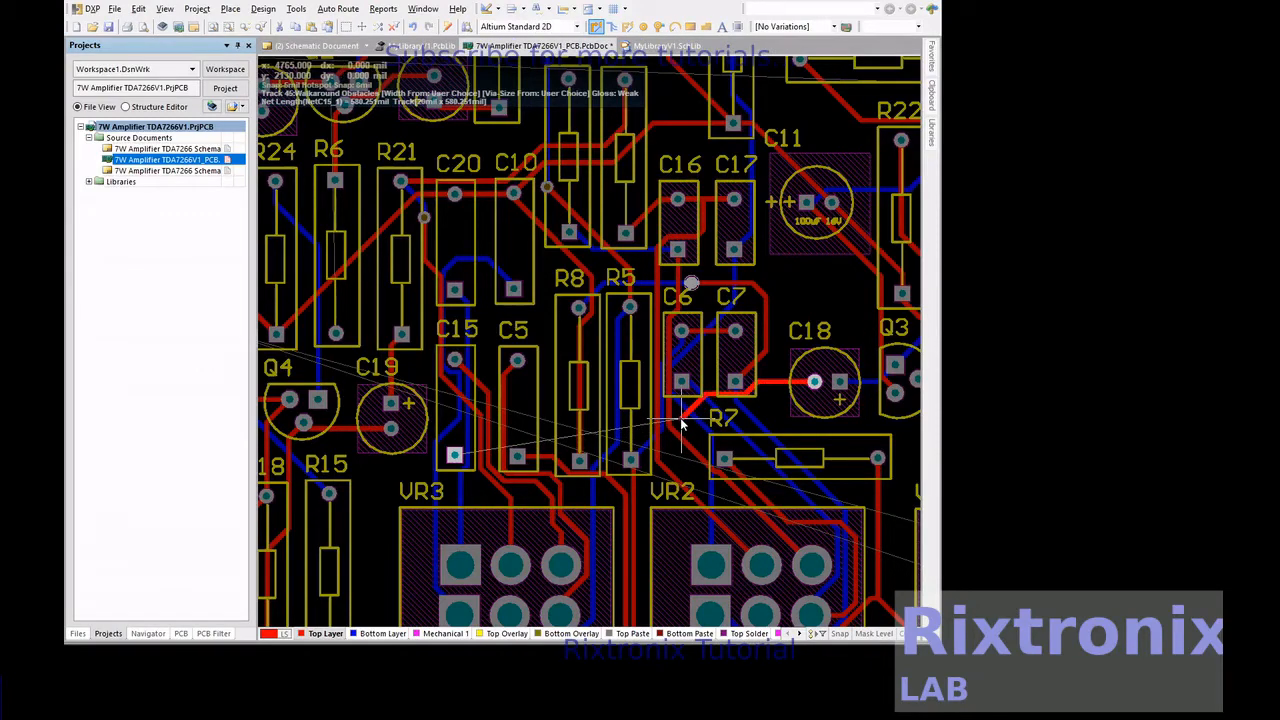
{"action": "right_click", "coordinate": [681, 424]}
{"action": "right_click", "coordinate": [681, 424]}
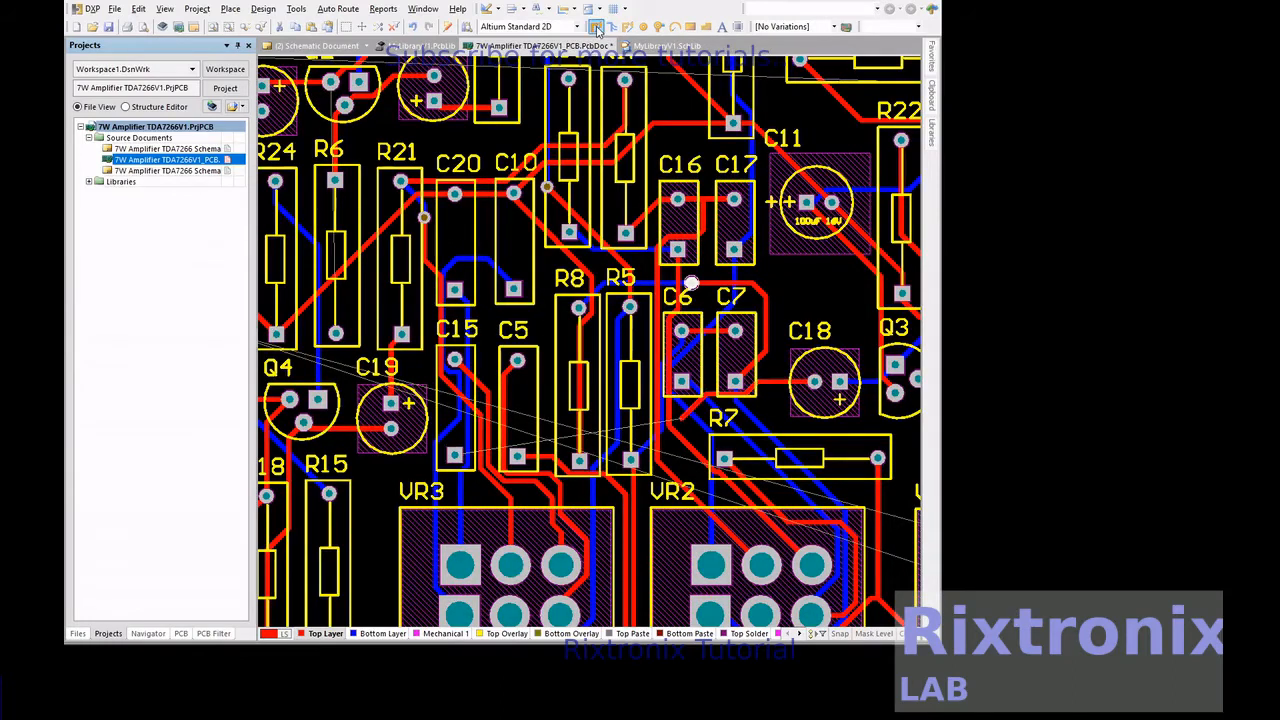
Place a via at the end of C18's track just below C6
{"action": "left_click", "coordinate": [663, 28]}
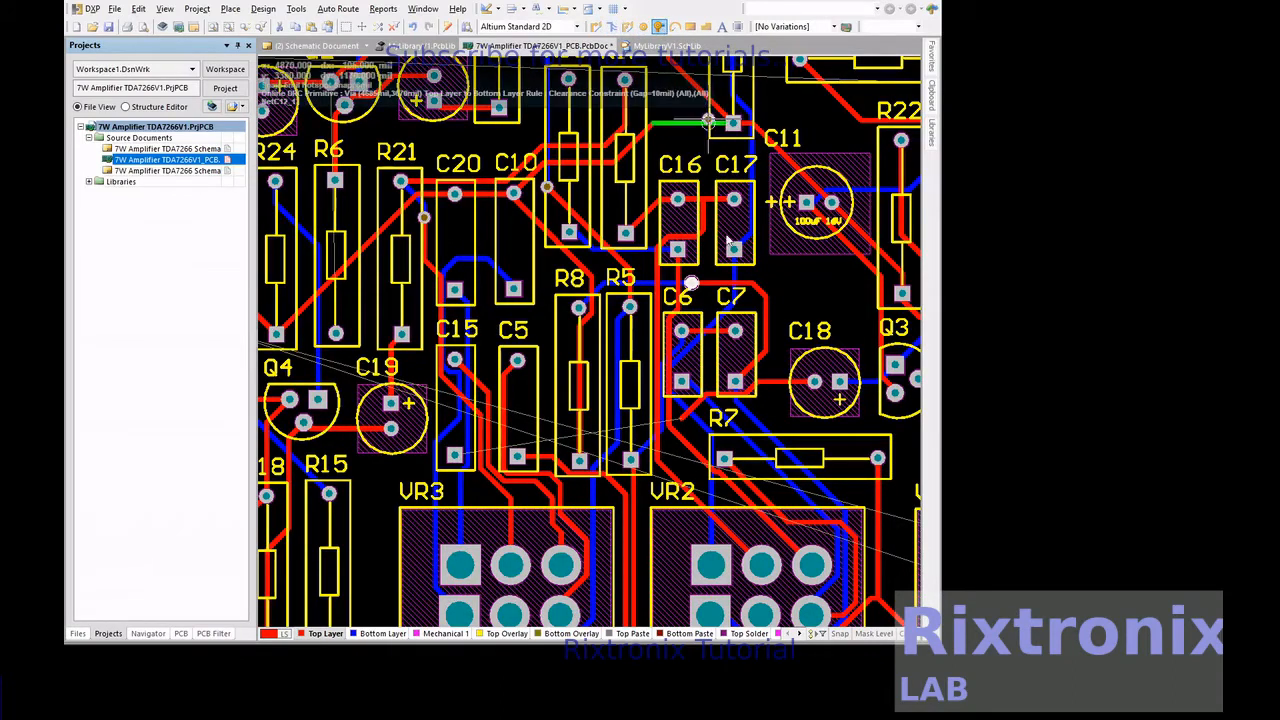
{"action": "left_click", "coordinate": [681, 424]}
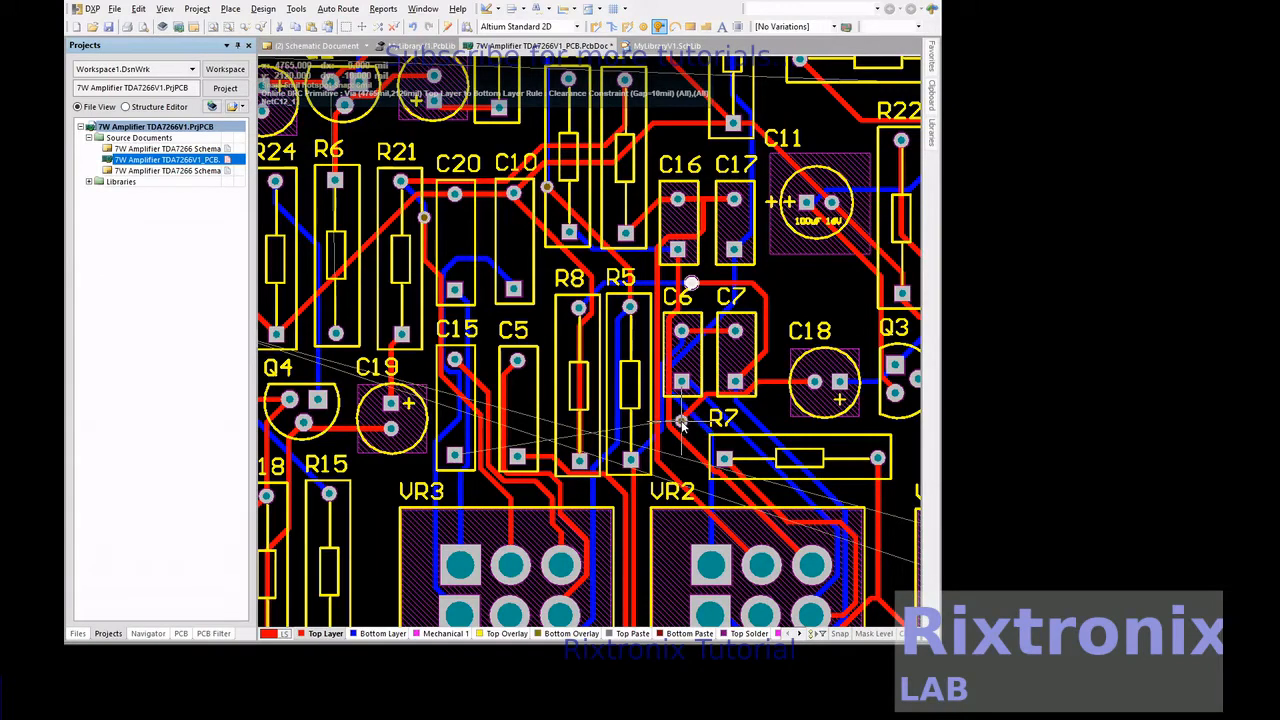
{"action": "right_click", "coordinate": [682, 422]}
{"action": "left_click", "coordinate": [681, 422]}
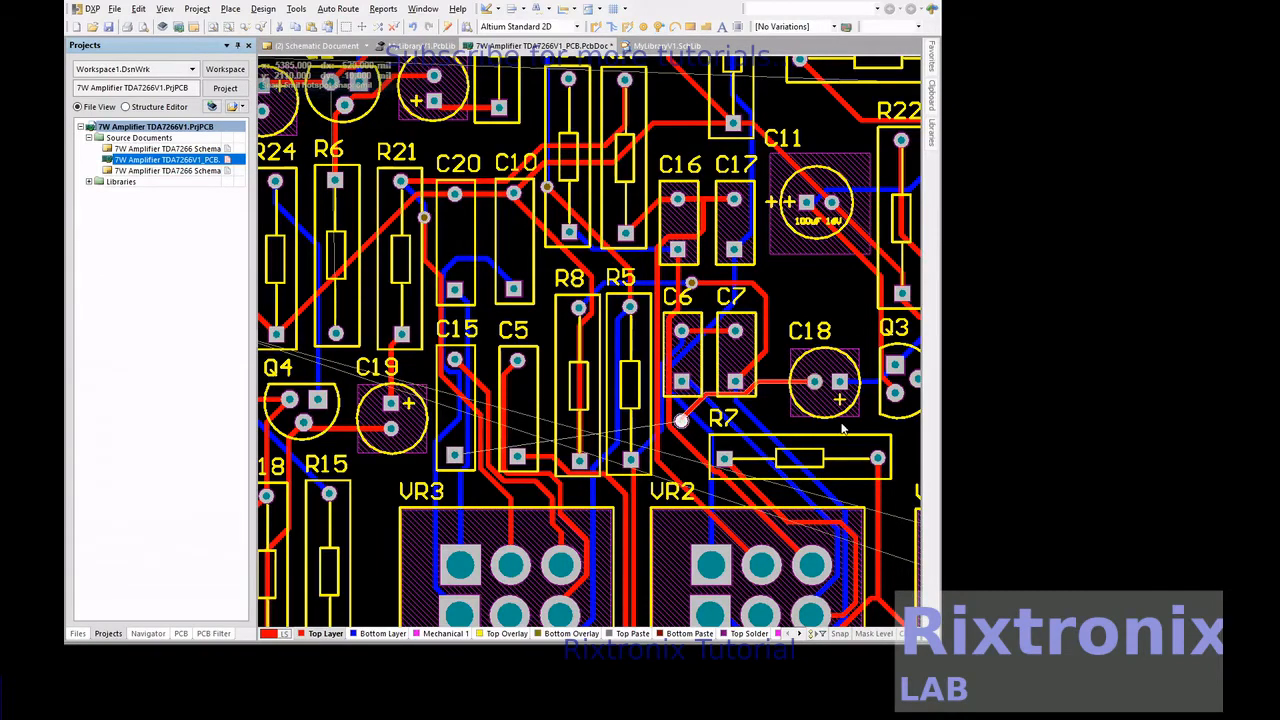
Route a bottom-layer track from the via below C6 around VR3's lower side and up its left side, ending near C15's lower pad
{"action": "key", "text": "KP_Multiply"}
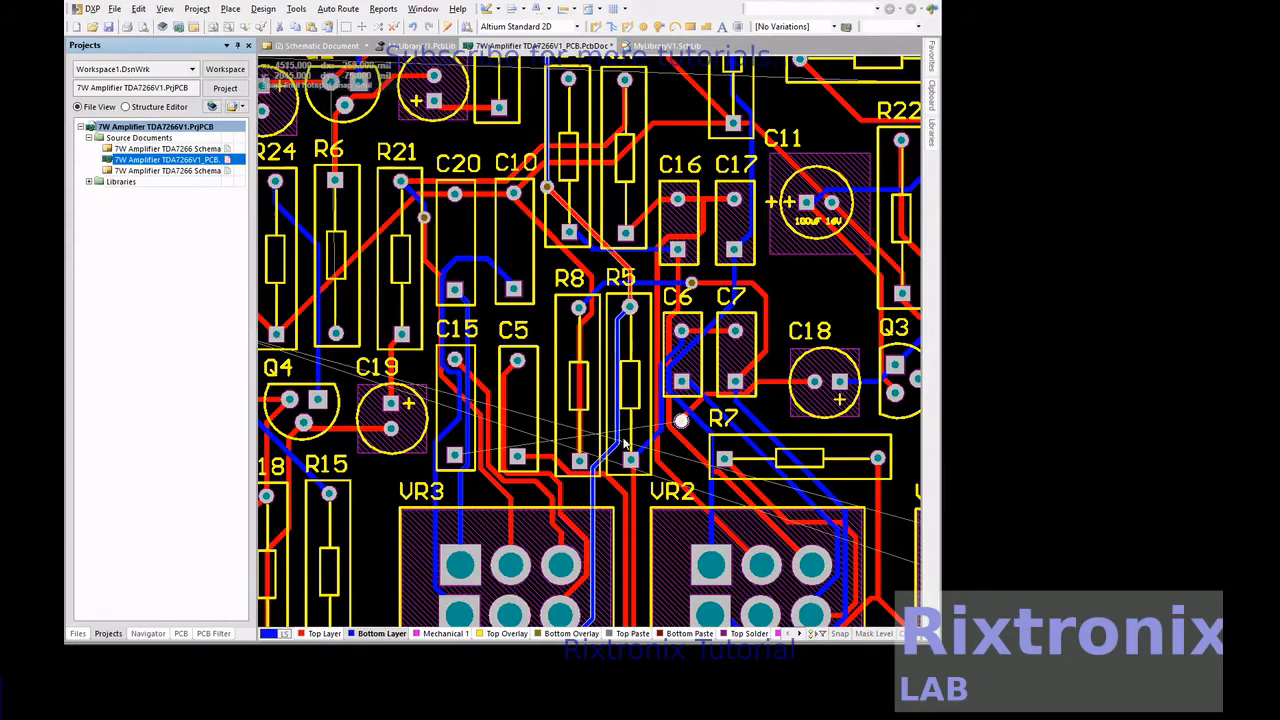
{"action": "double_click", "coordinate": [371, 636]}
{"action": "key", "text": "Escape"}
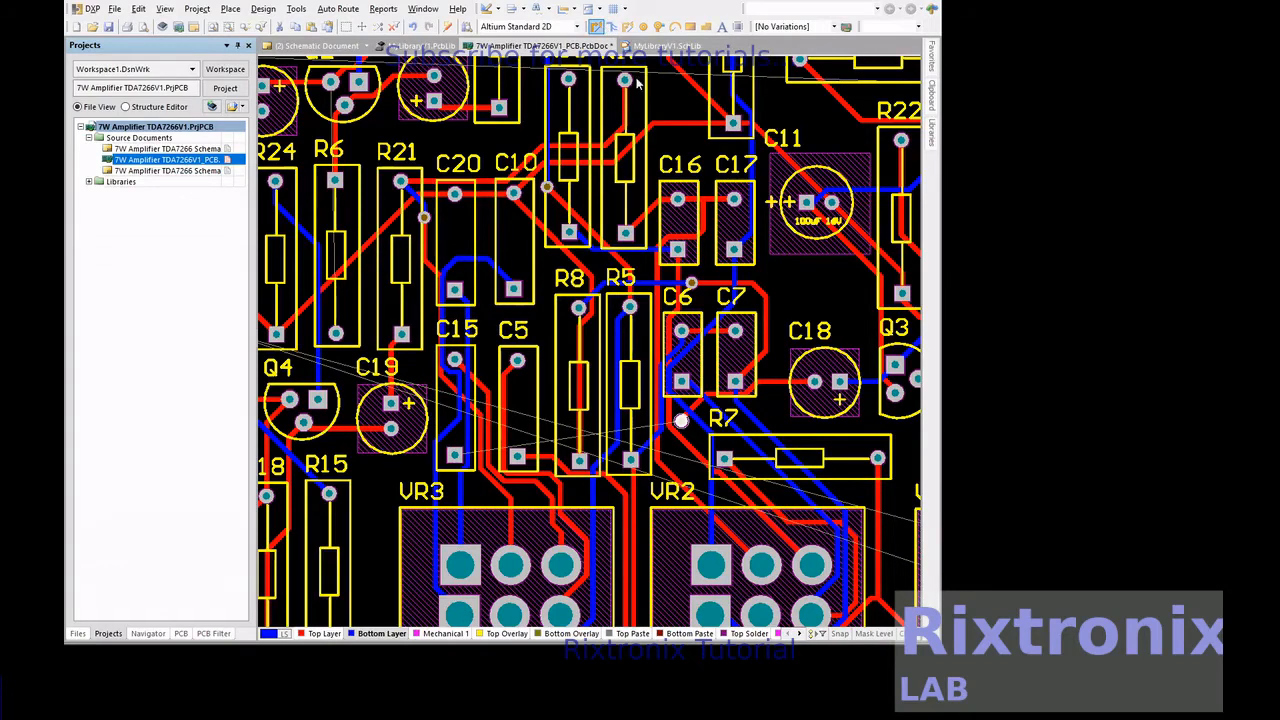
{"action": "left_click", "coordinate": [598, 28]}
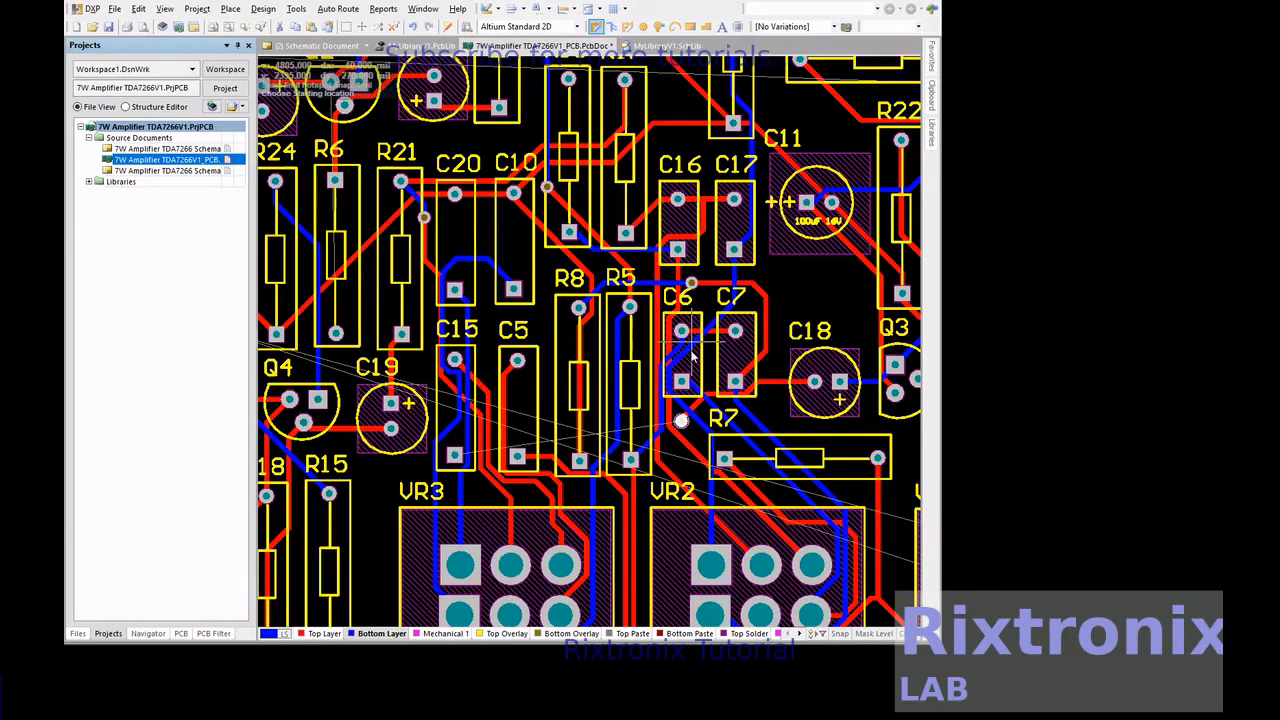
{"action": "left_click", "coordinate": [680, 421]}
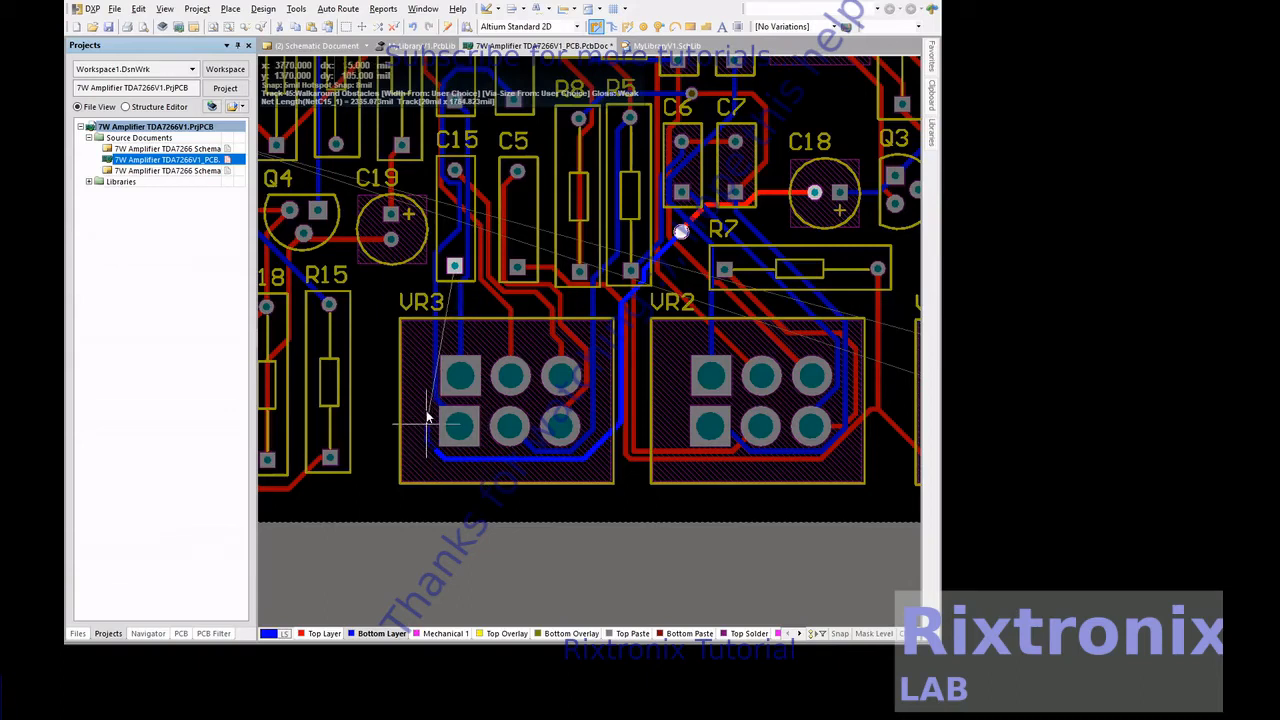
{"action": "right_click", "coordinate": [425, 274]}
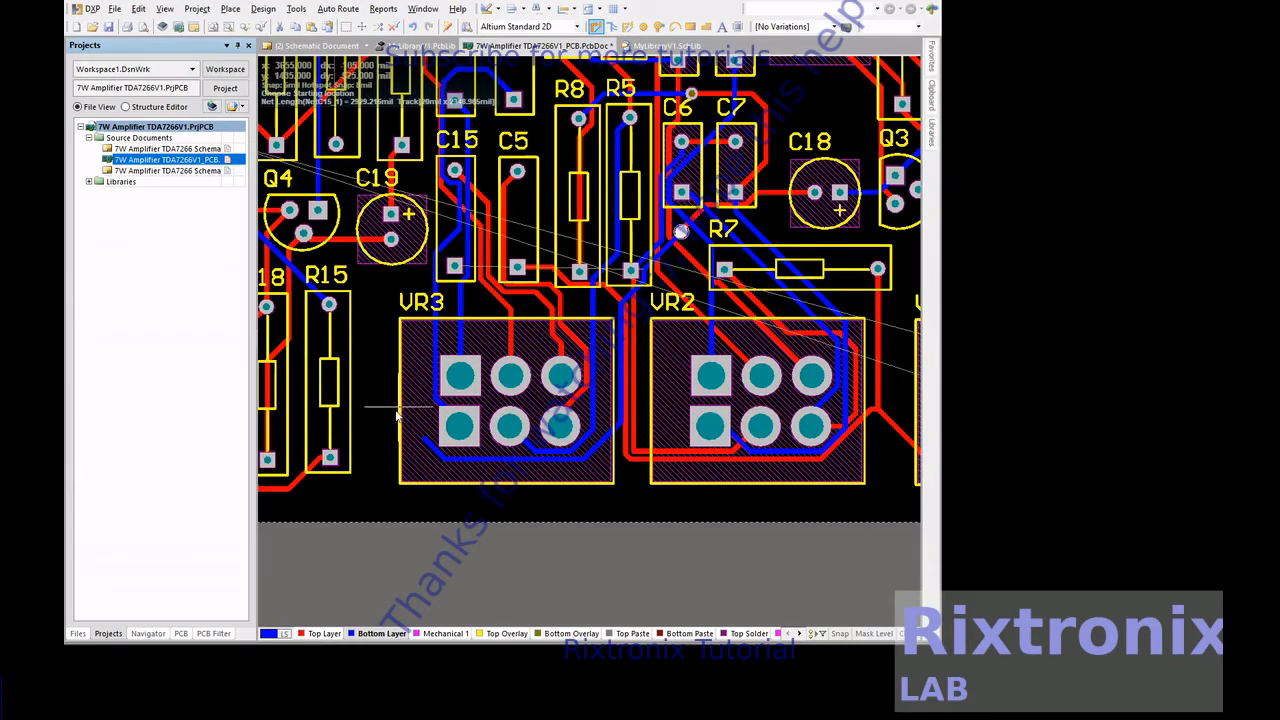
{"action": "left_click", "coordinate": [427, 268]}
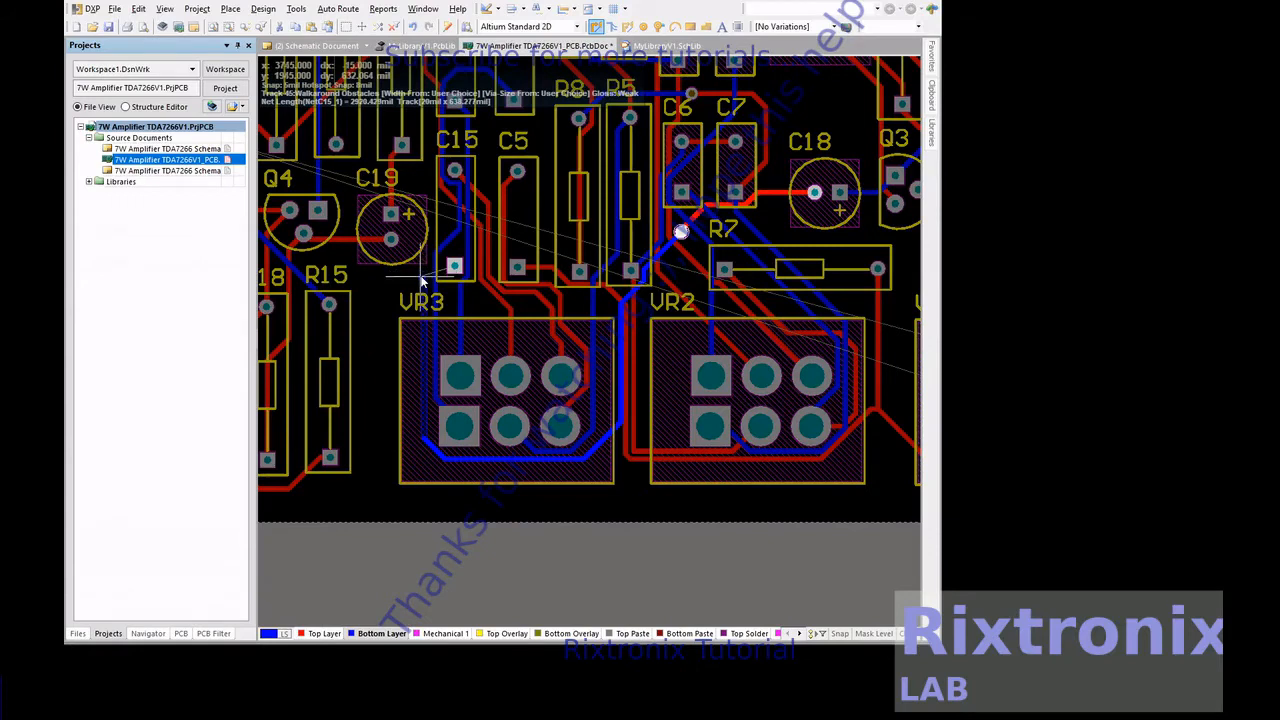
{"action": "right_click", "coordinate": [421, 277]}
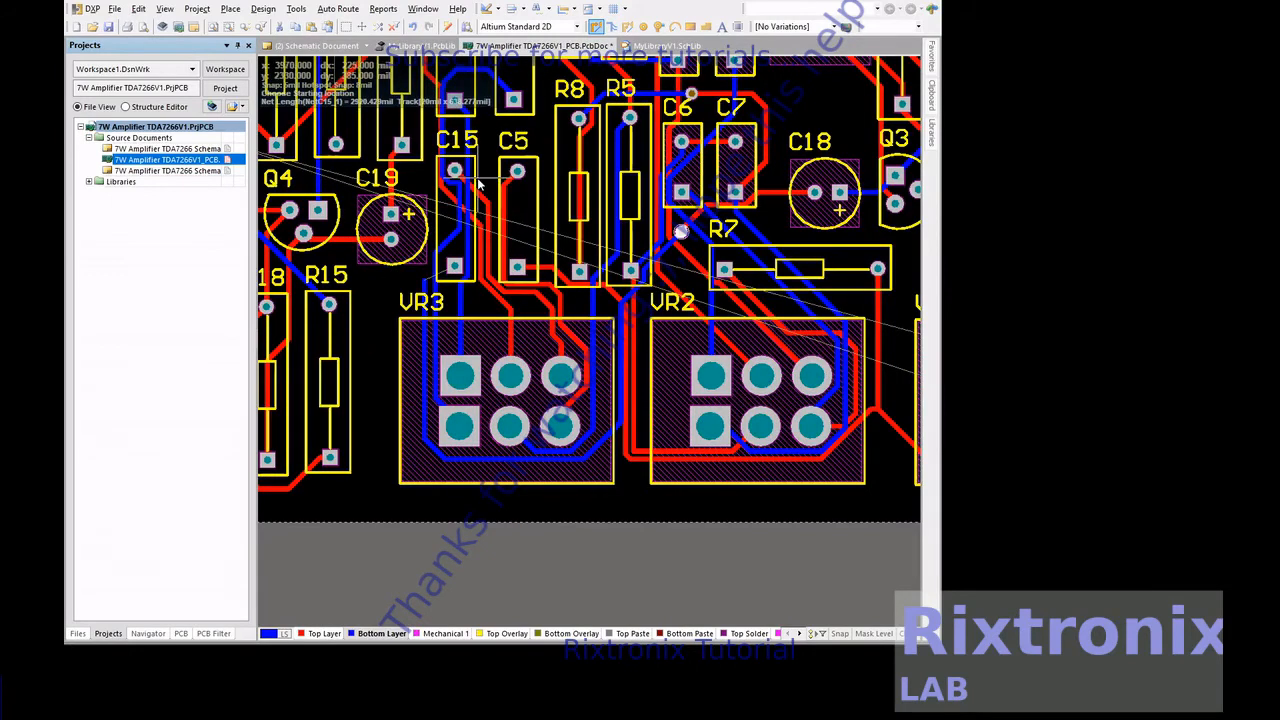
Place a via at the end of the bottom-layer track, just left of C15's lower pad
{"action": "scroll", "coordinate": [626, 136], "scroll_direction": "down", "scroll_amount": 3}
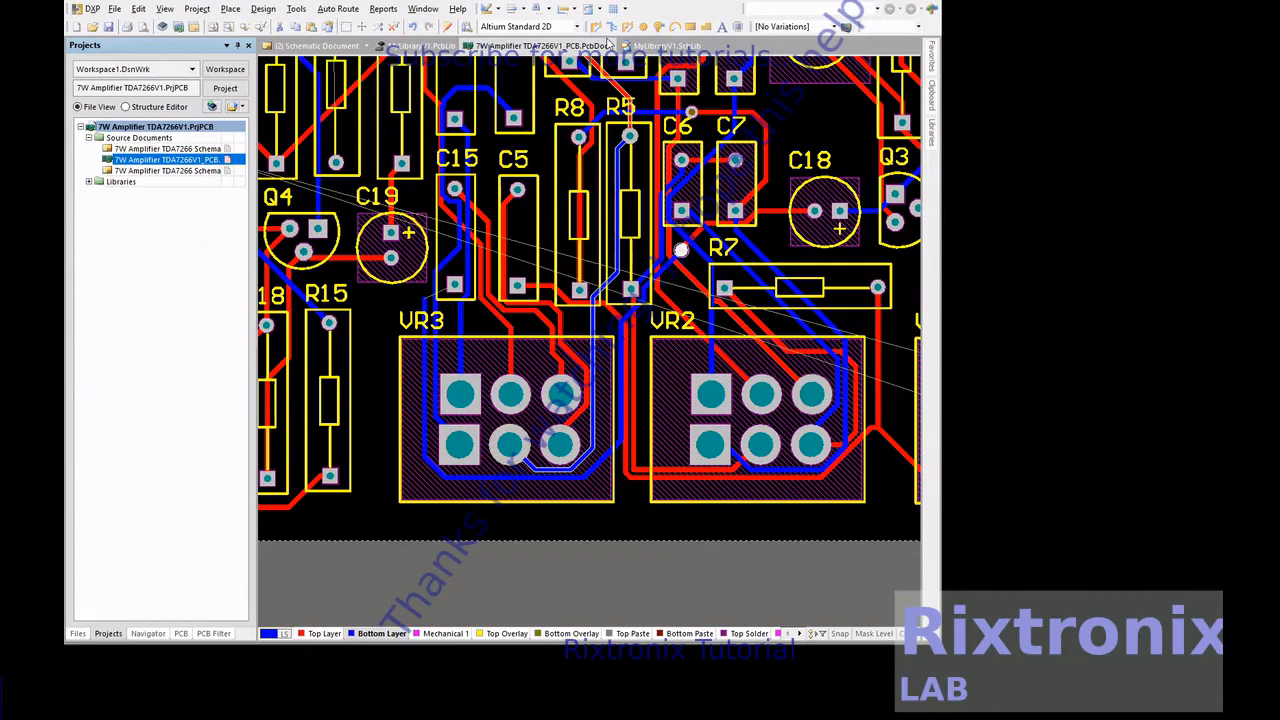
{"action": "left_click", "coordinate": [659, 27]}
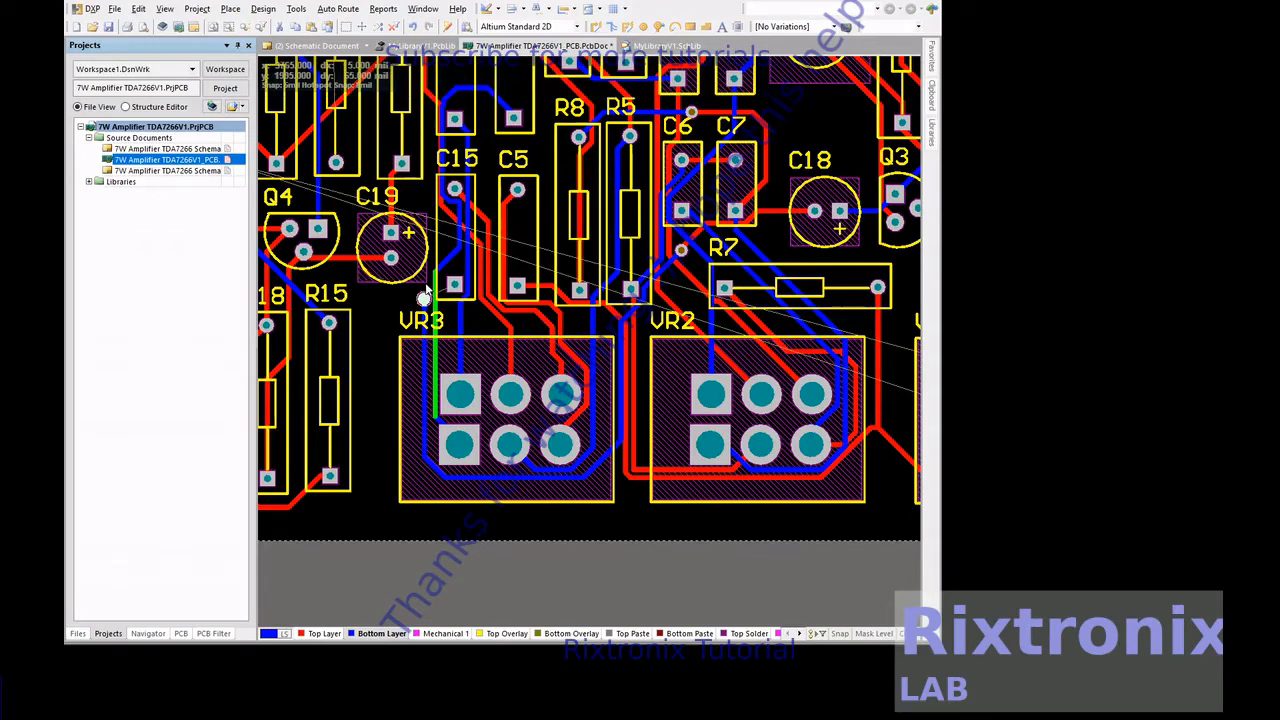
{"action": "left_click_drag", "start_coordinate": [424, 299], "coordinate": [422, 299]}
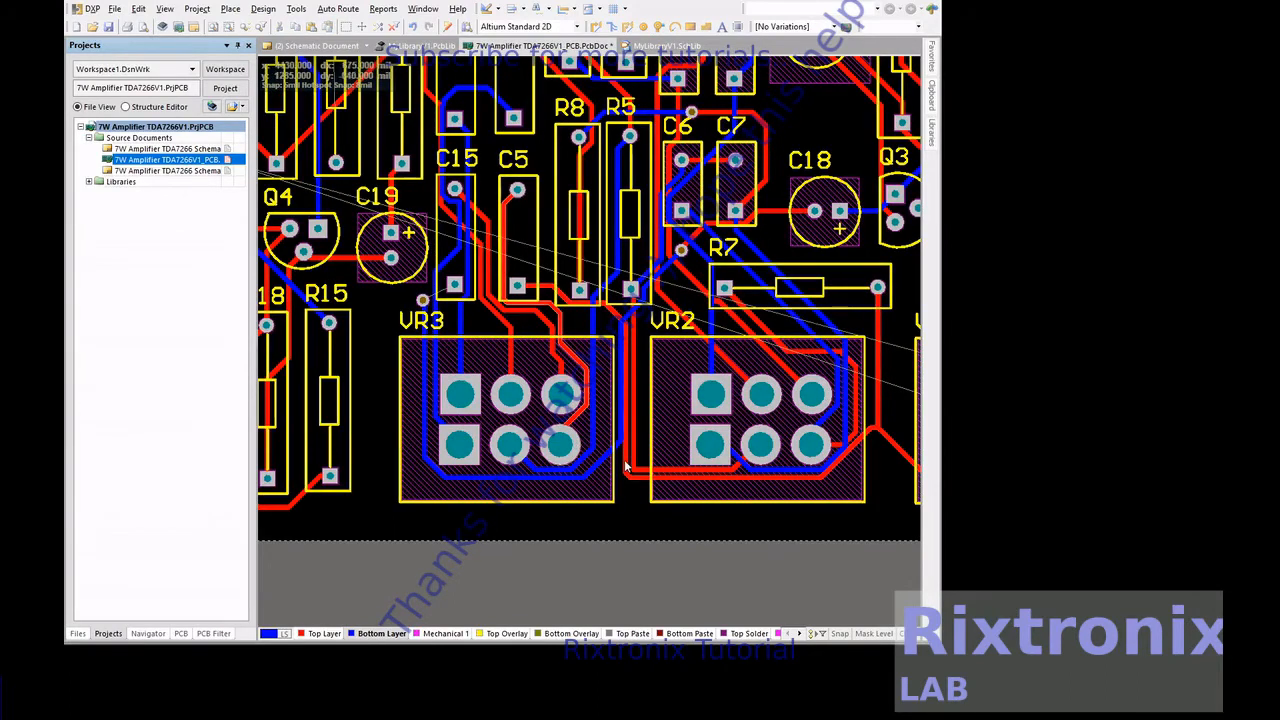
Make the top layer active and route a short track from the via beside C15 to C15's lower pad
{"action": "left_click", "coordinate": [324, 633]}
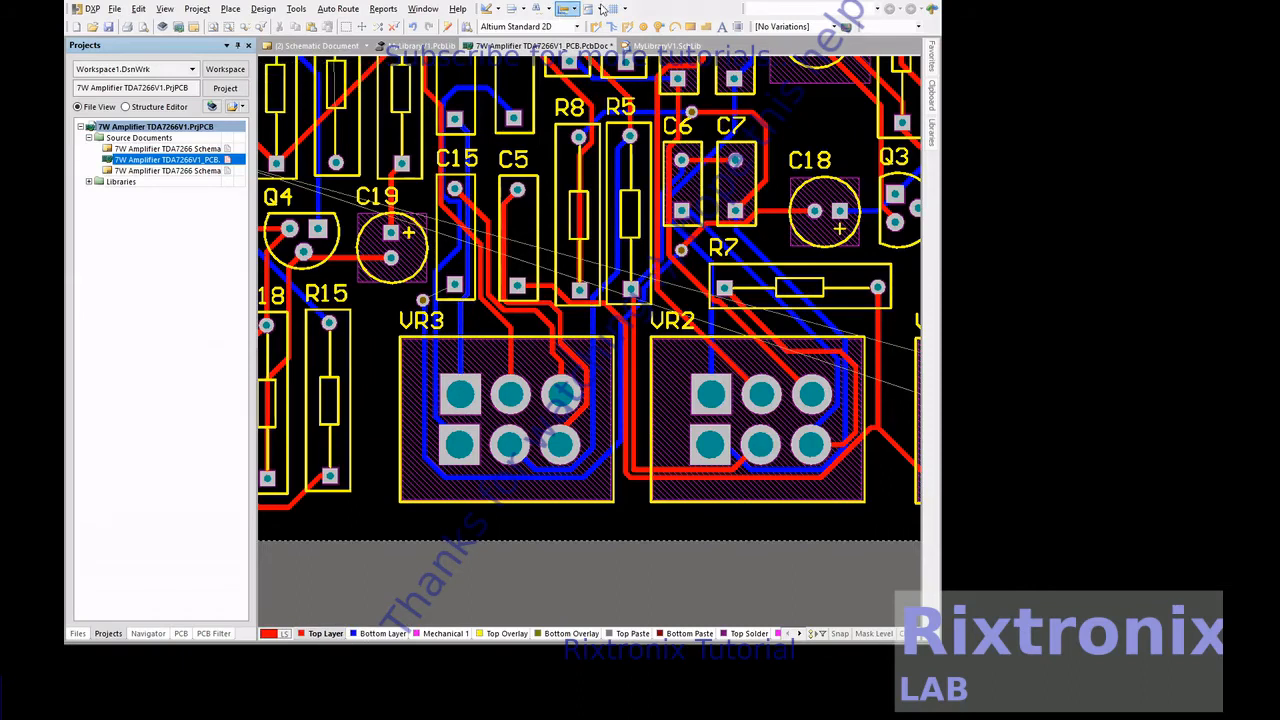
{"action": "left_click", "coordinate": [596, 27]}
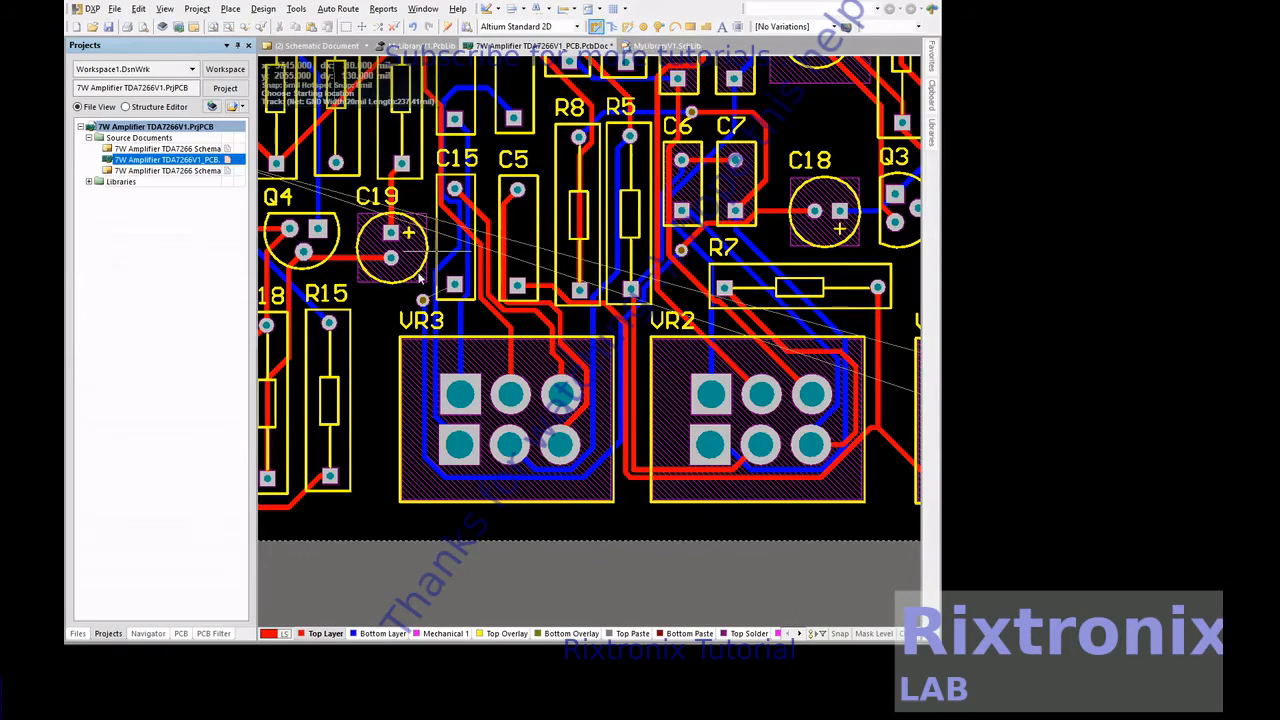
{"action": "left_click", "coordinate": [422, 300]}
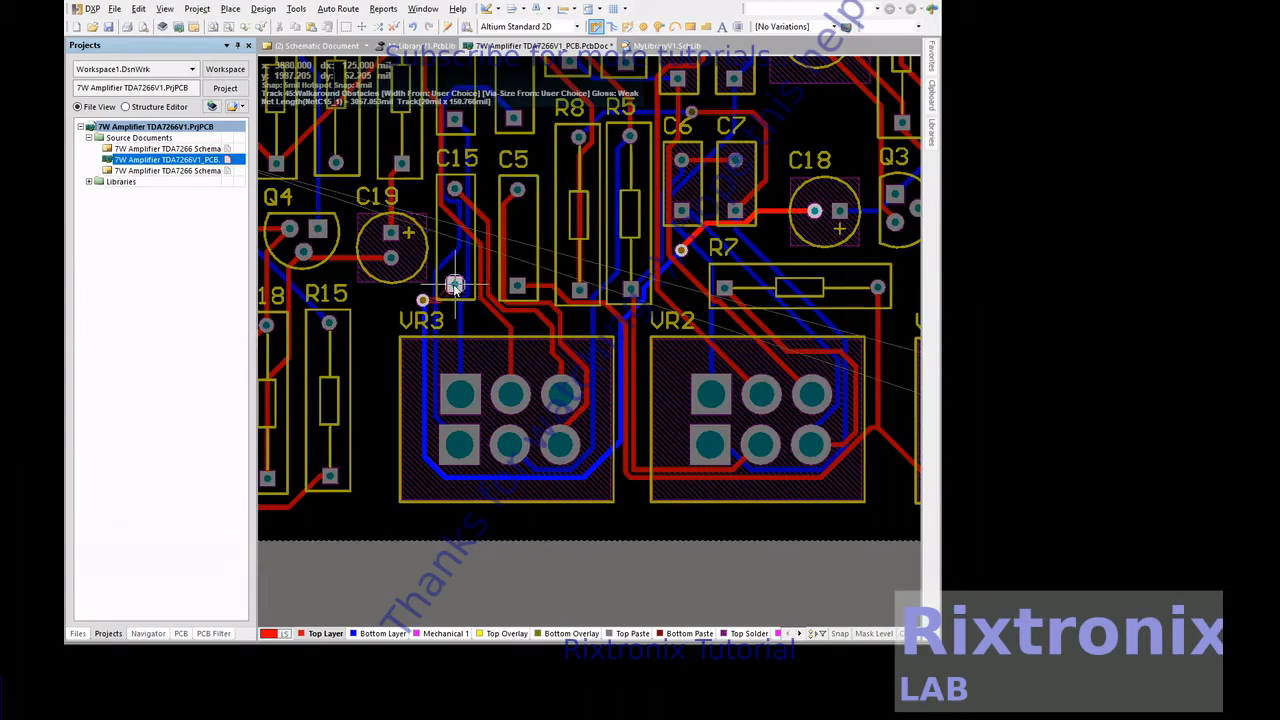
{"action": "left_click", "coordinate": [455, 285]}
{"action": "right_click", "coordinate": [455, 285]}
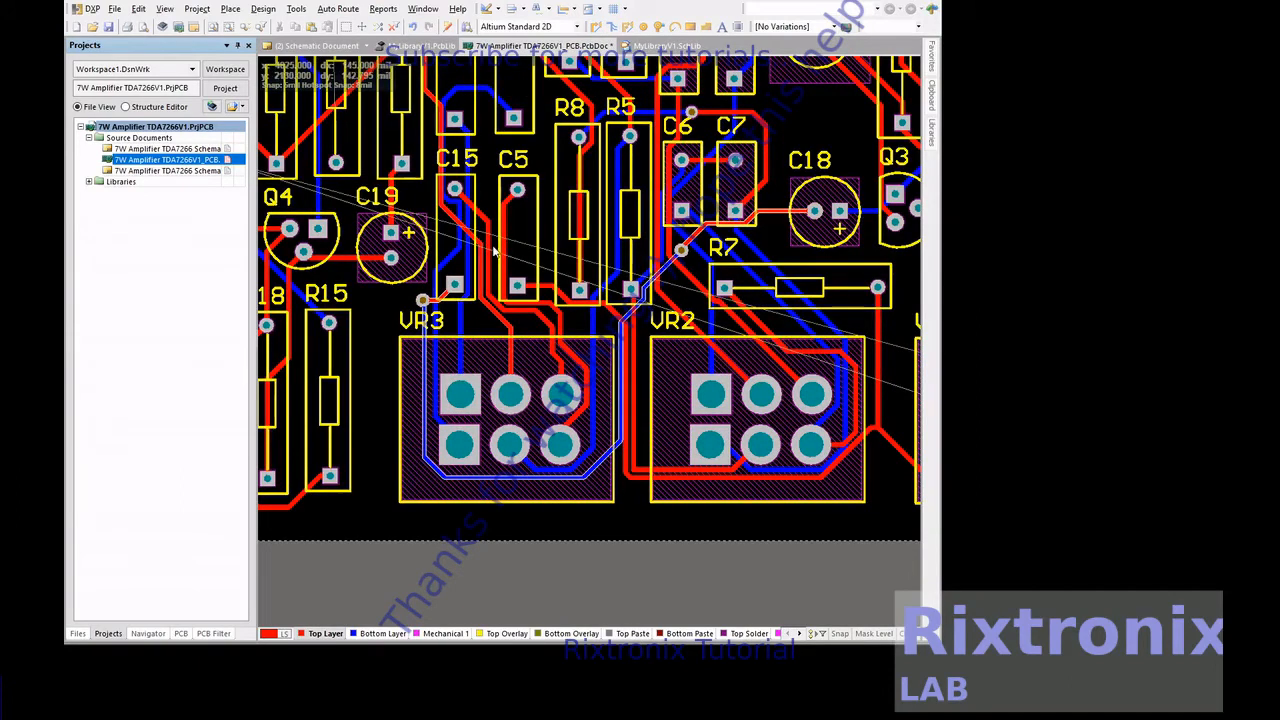
Make the bottom layer active and route a track from R6's lower pad up past R6's left side to Q2's left pad
{"action": "scroll", "coordinate": [695, 272], "scroll_direction": "up", "scroll_amount": 2}
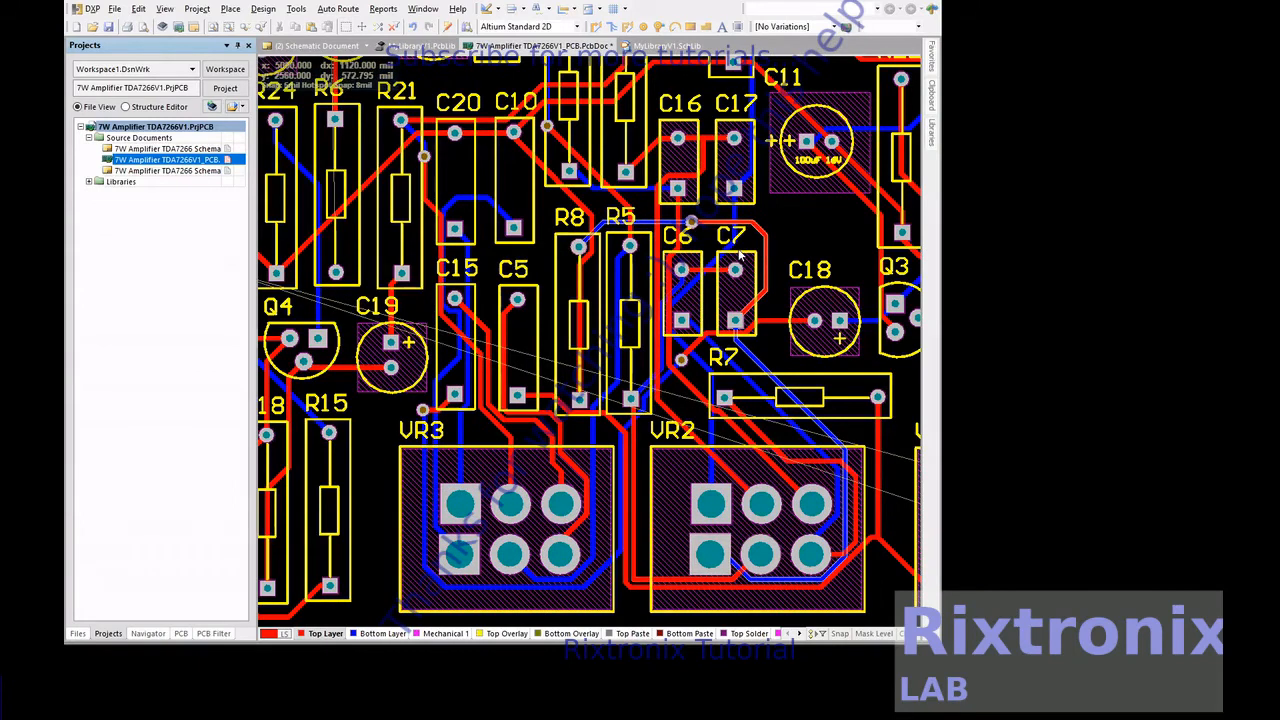
{"action": "scroll", "coordinate": [740, 255], "scroll_direction": "down", "scroll_amount": 1}
{"action": "scroll", "coordinate": [740, 255], "scroll_direction": "up", "scroll_amount": 4}
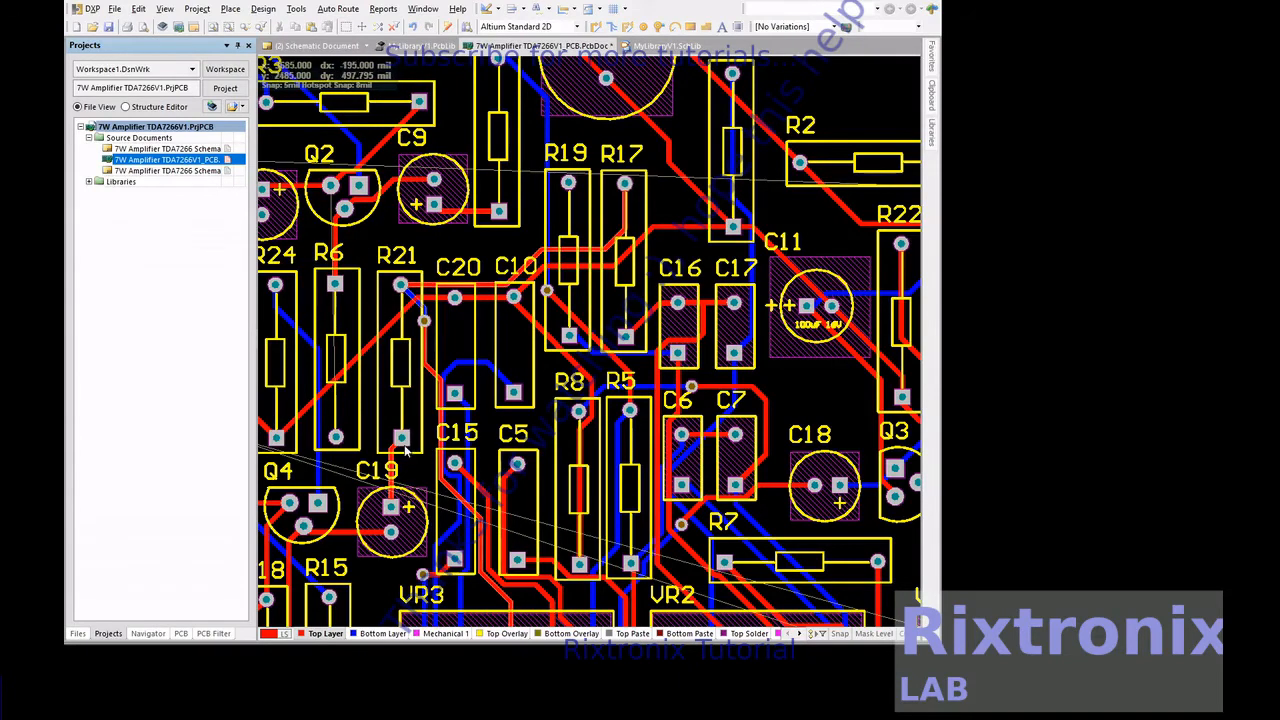
{"action": "left_click", "coordinate": [378, 634]}
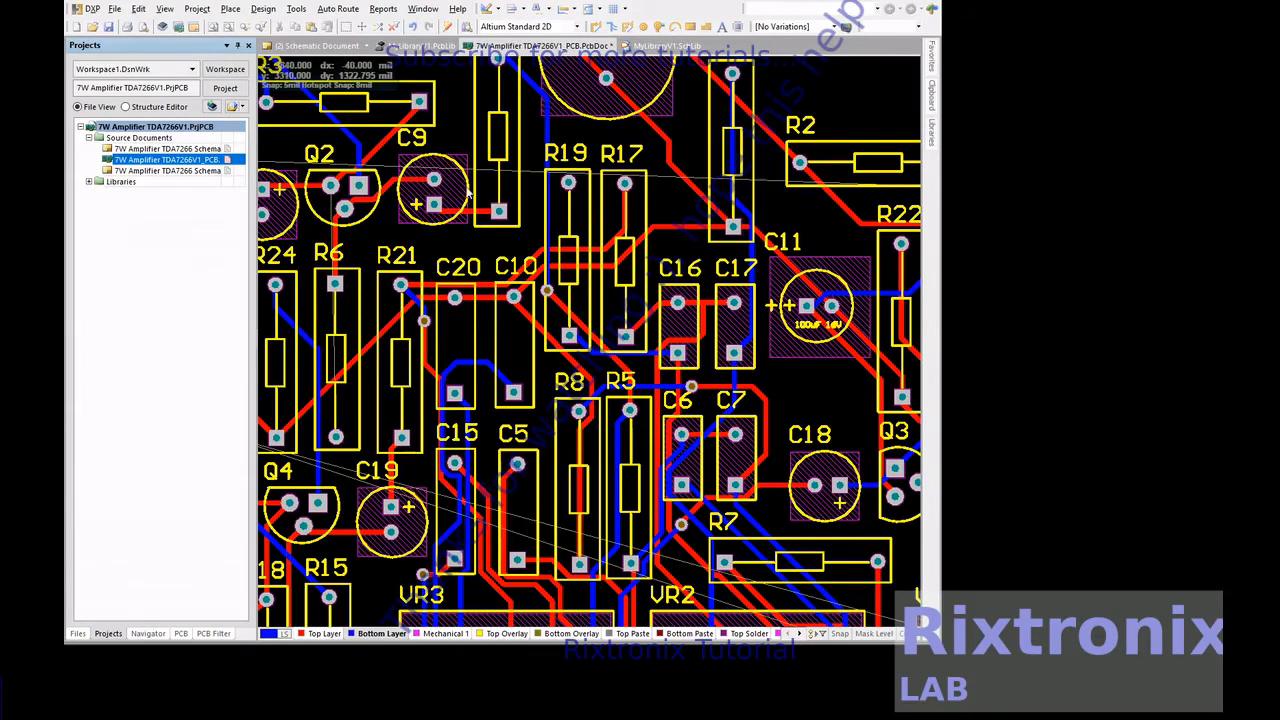
{"action": "left_click", "coordinate": [594, 27]}
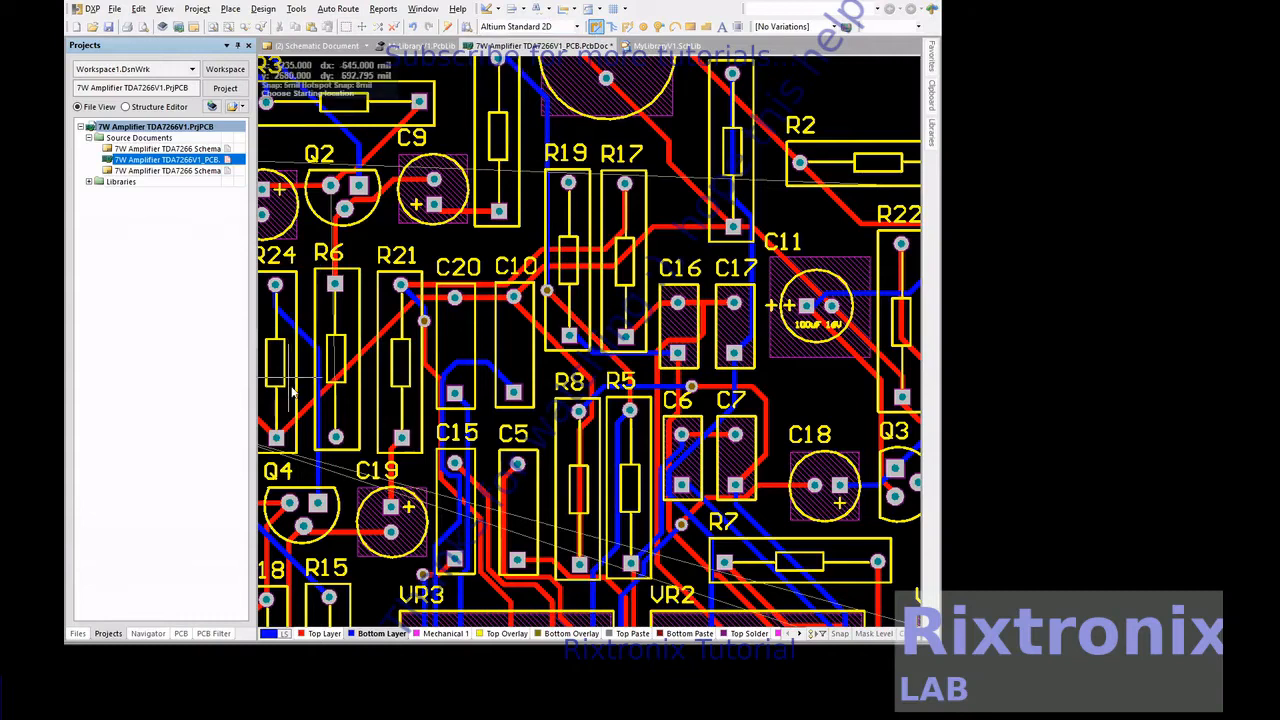
{"action": "left_click", "coordinate": [335, 437]}
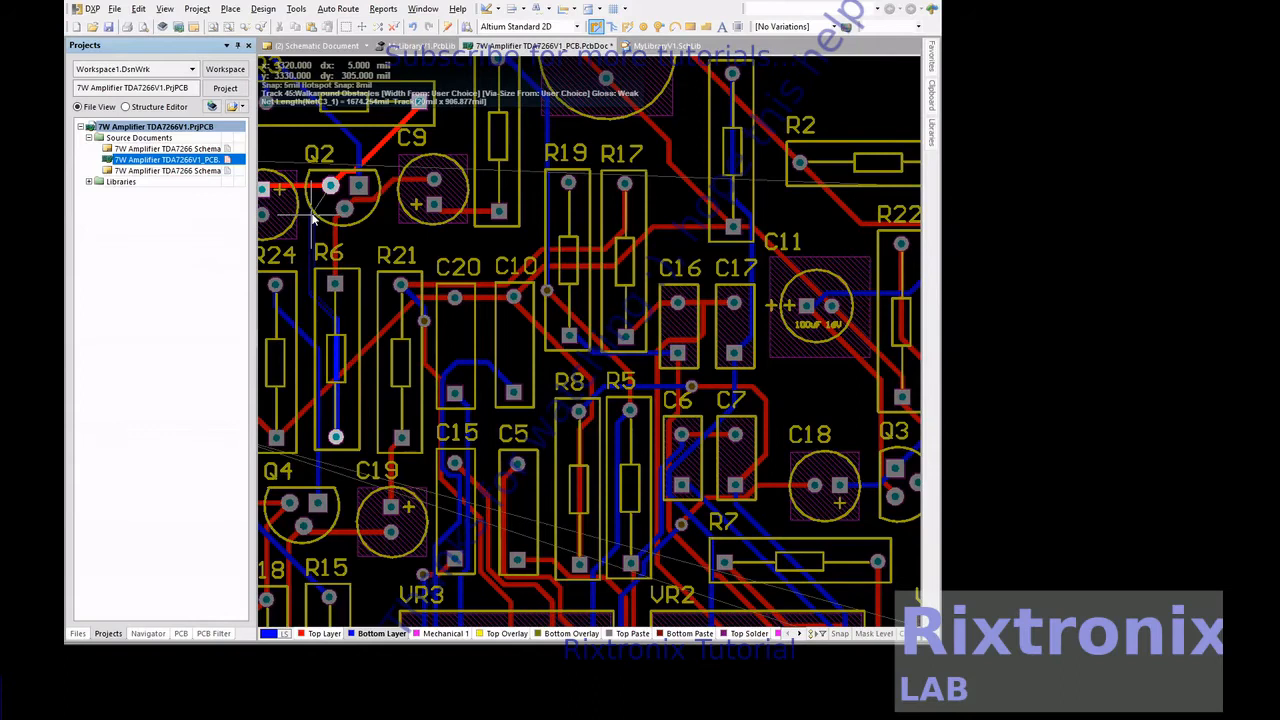
{"action": "left_click", "coordinate": [331, 186]}
{"action": "left_click", "coordinate": [331, 186]}
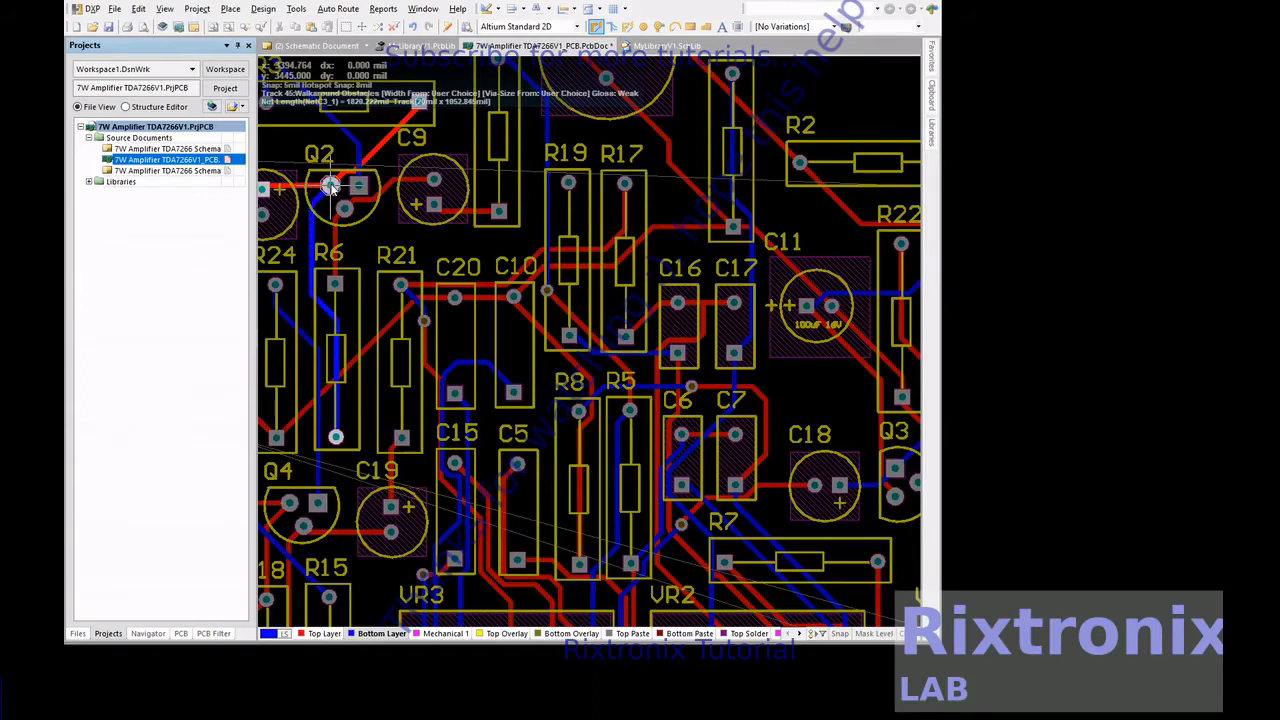
{"action": "scroll", "coordinate": [393, 224], "scroll_direction": "up", "scroll_amount": 4}
{"action": "scroll", "coordinate": [393, 219], "scroll_direction": "down", "scroll_amount": 1}
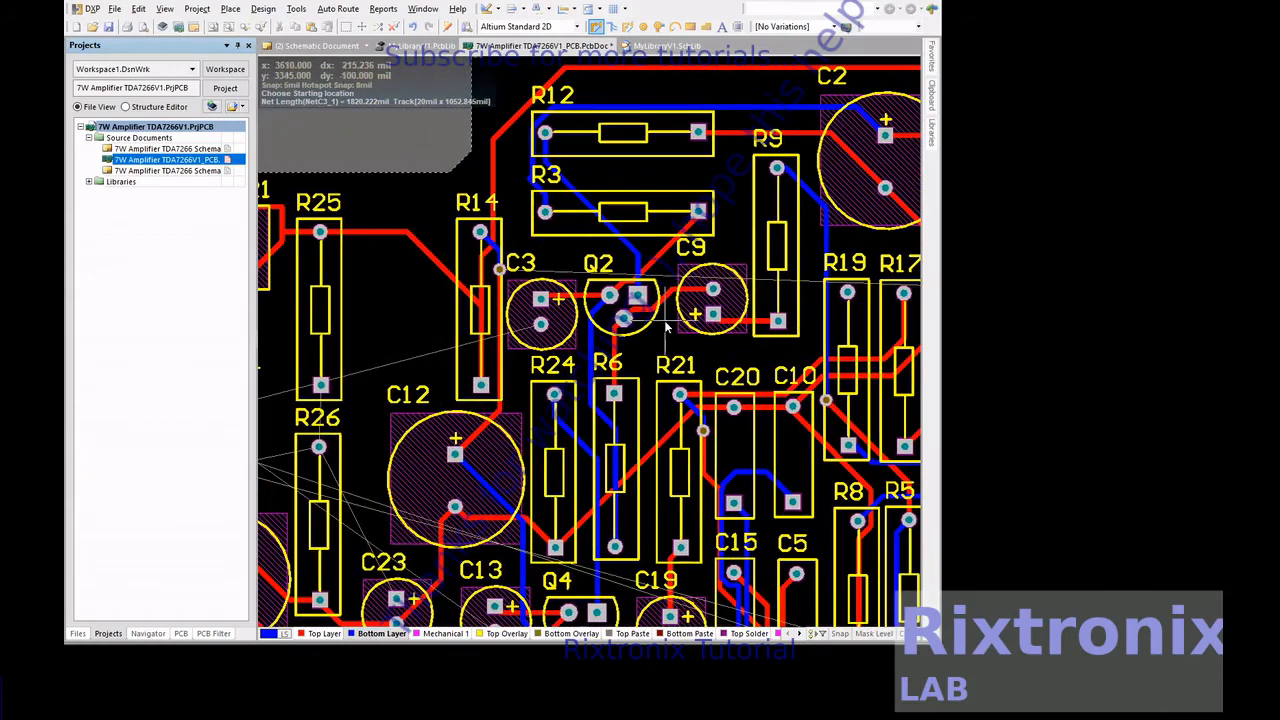
{"action": "scroll", "coordinate": [666, 327], "scroll_direction": "down", "scroll_amount": 4}
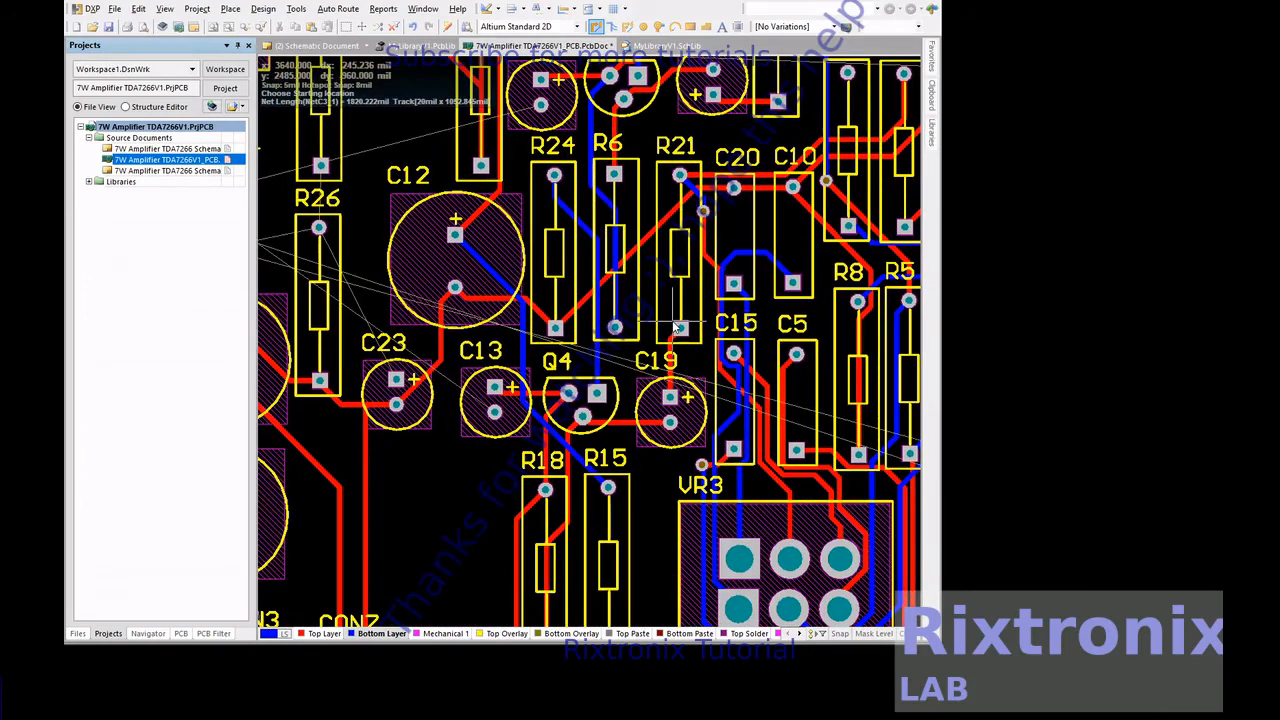
{"action": "right_click", "coordinate": [587, 355]}
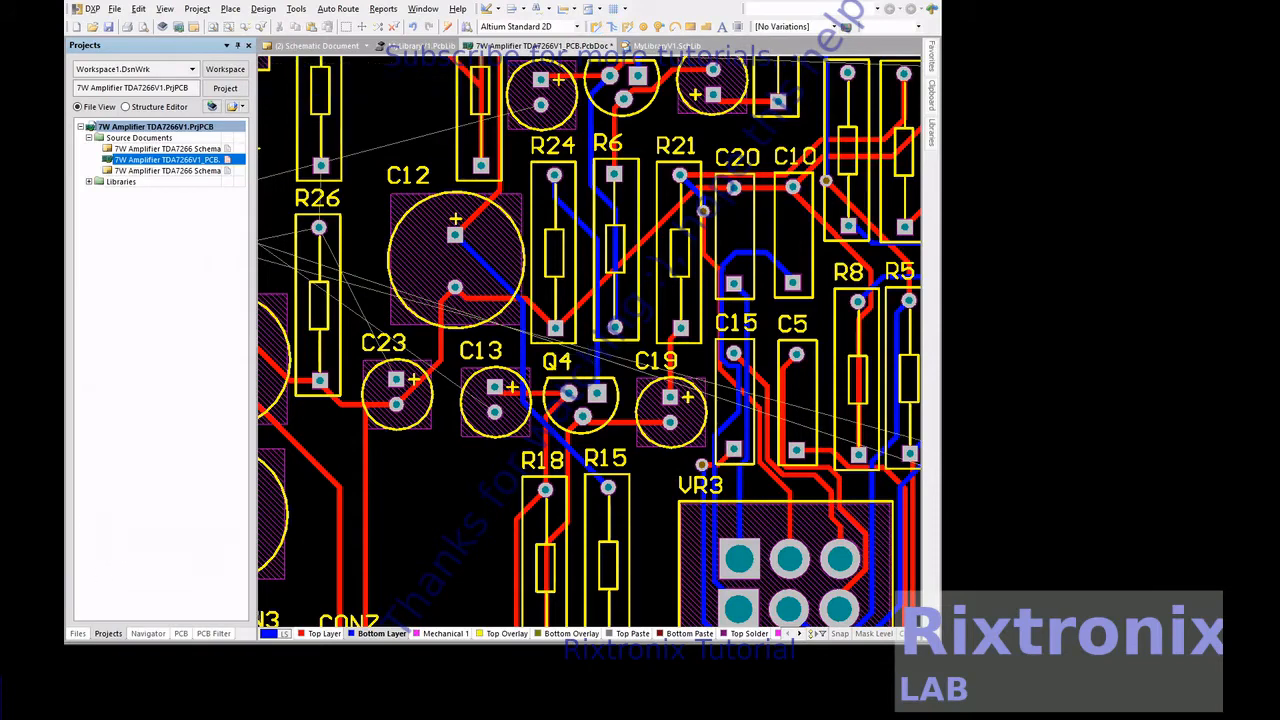